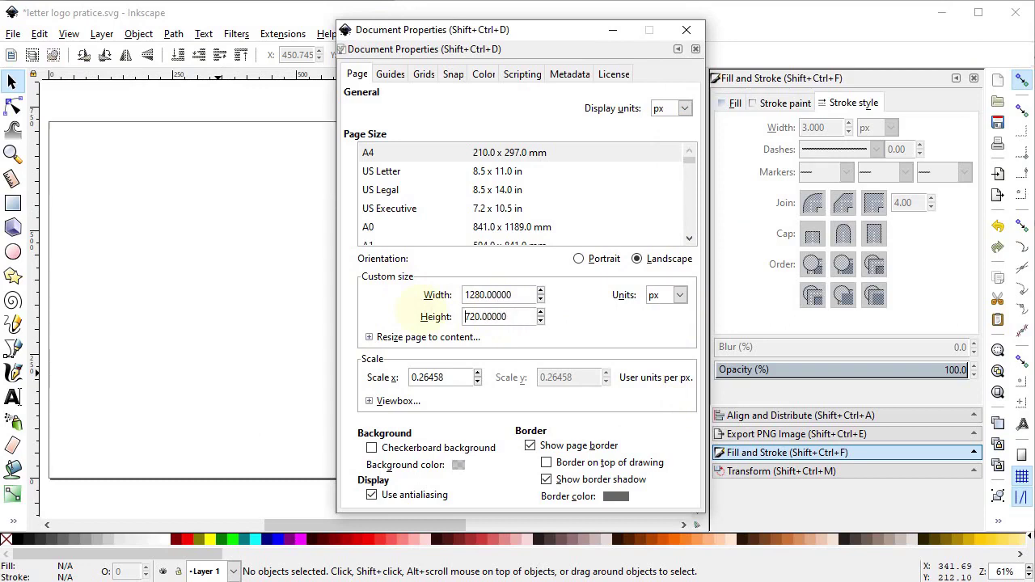
# Close the document properties and draw a straight vertical line about 111 px long in the upper-left part of the page
pyautogui.click(685, 30)
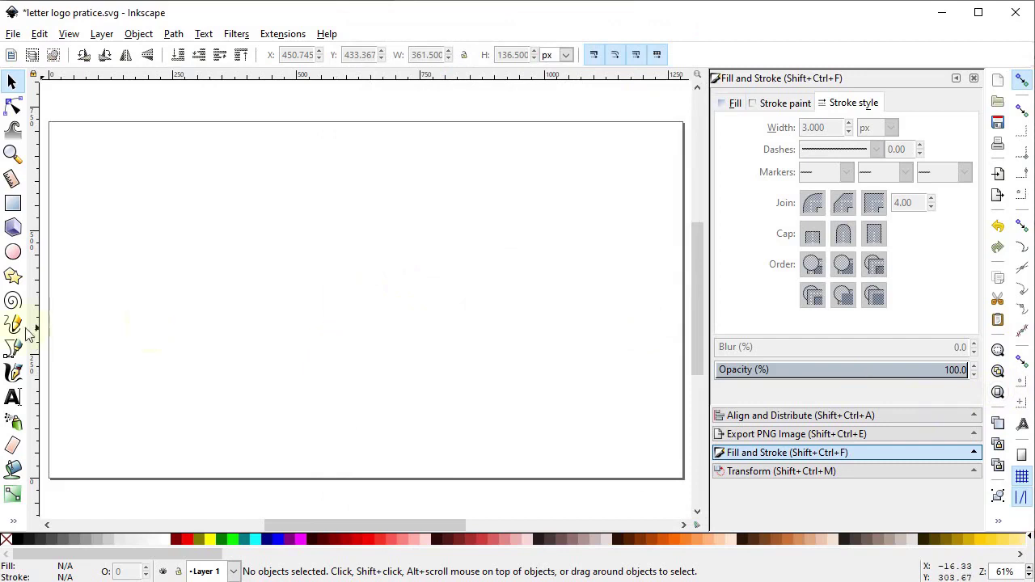
pyautogui.click(12, 348)
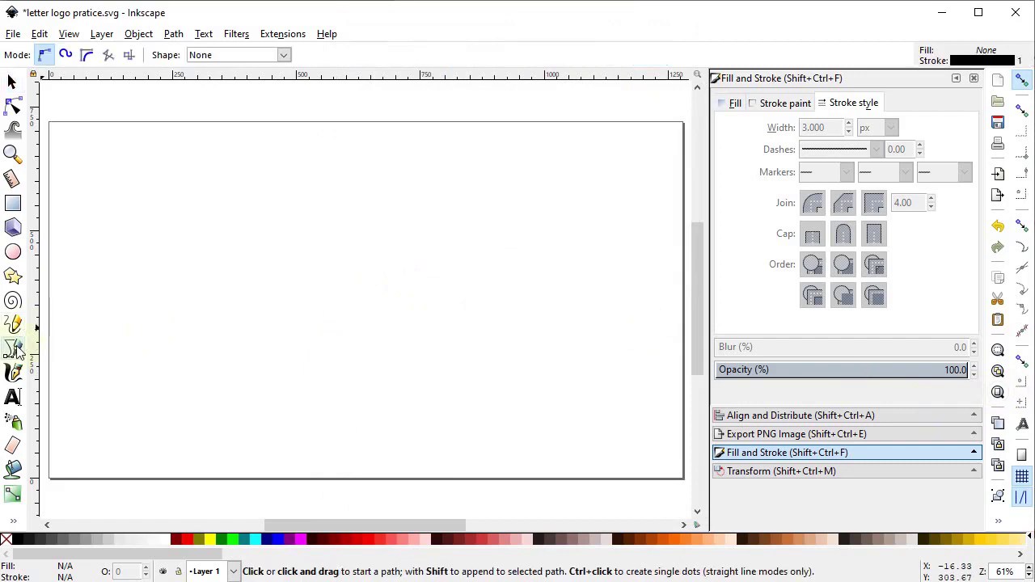
pyautogui.click(235, 214)
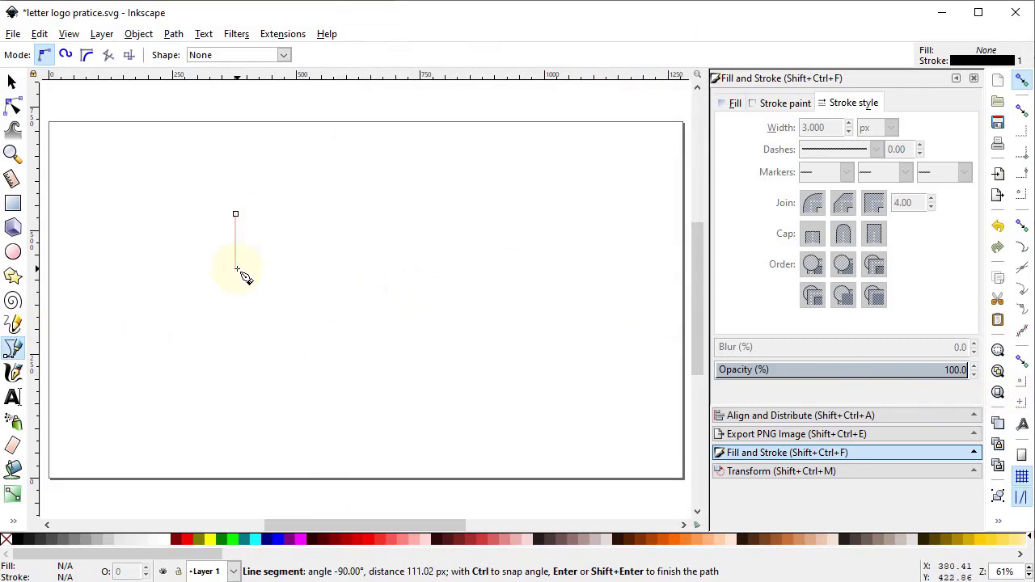
pyautogui.click(235, 267)
pyautogui.click(12, 82)
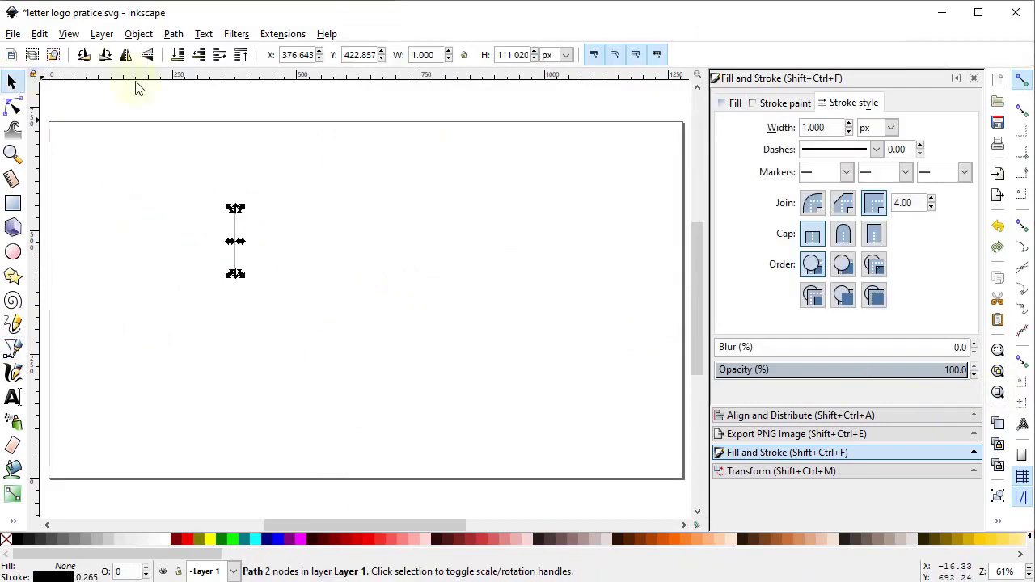
# Set the vertical line's height to 90 px and its stroke width to 3 px
pyautogui.doubleClick(517, 55)
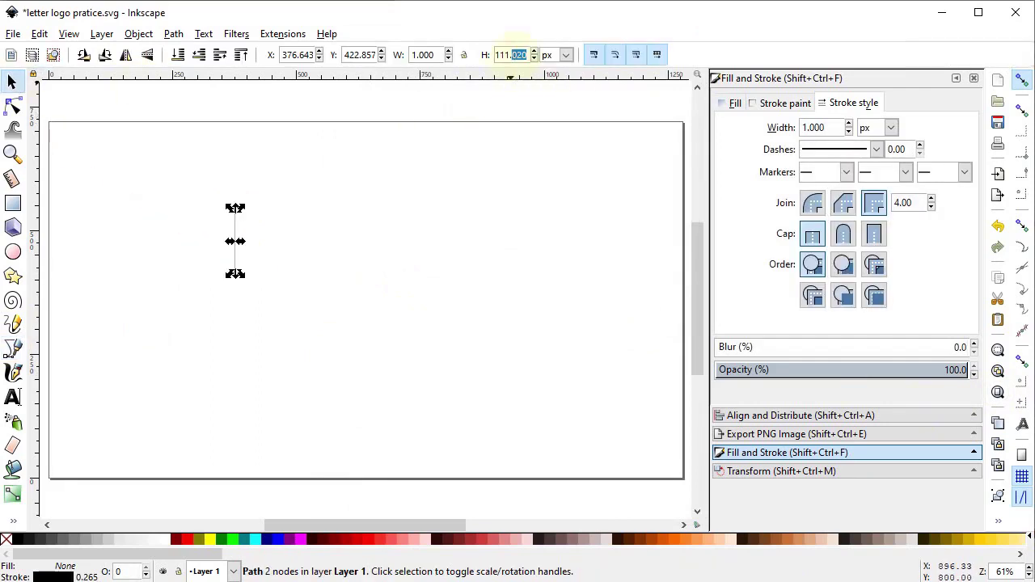
pyautogui.write('90')
pyautogui.press('Return')
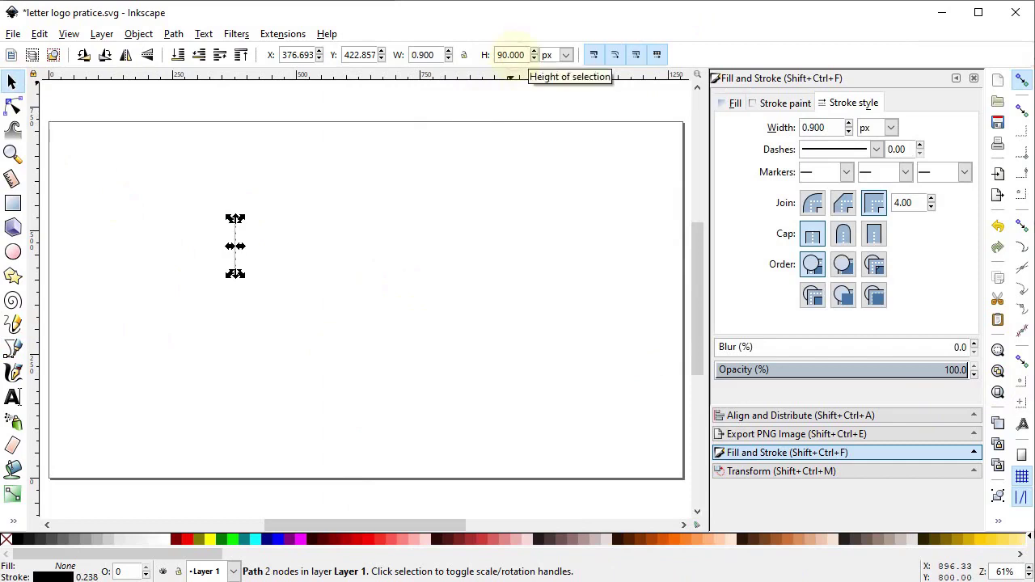
pyautogui.click(752, 453)
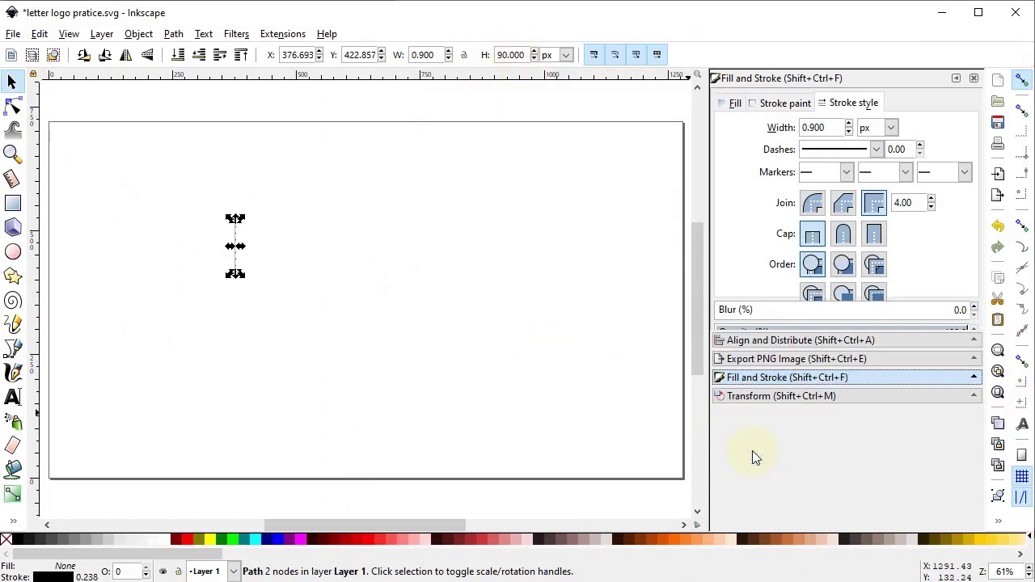
pyautogui.moveTo(833, 126); pyautogui.dragTo(799, 127)
pyautogui.write('3')
pyautogui.press('Return')
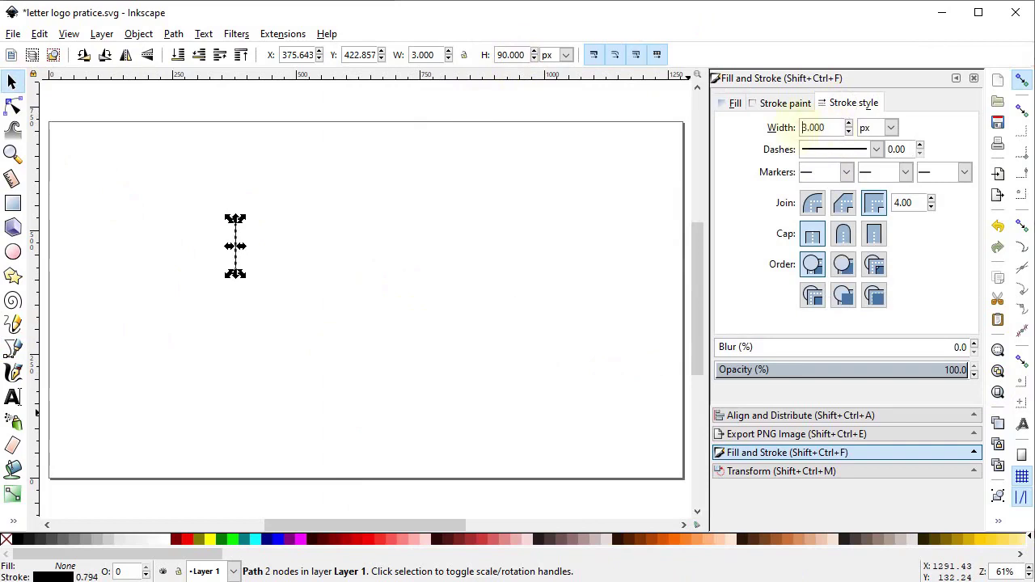
pyautogui.click(427, 291)
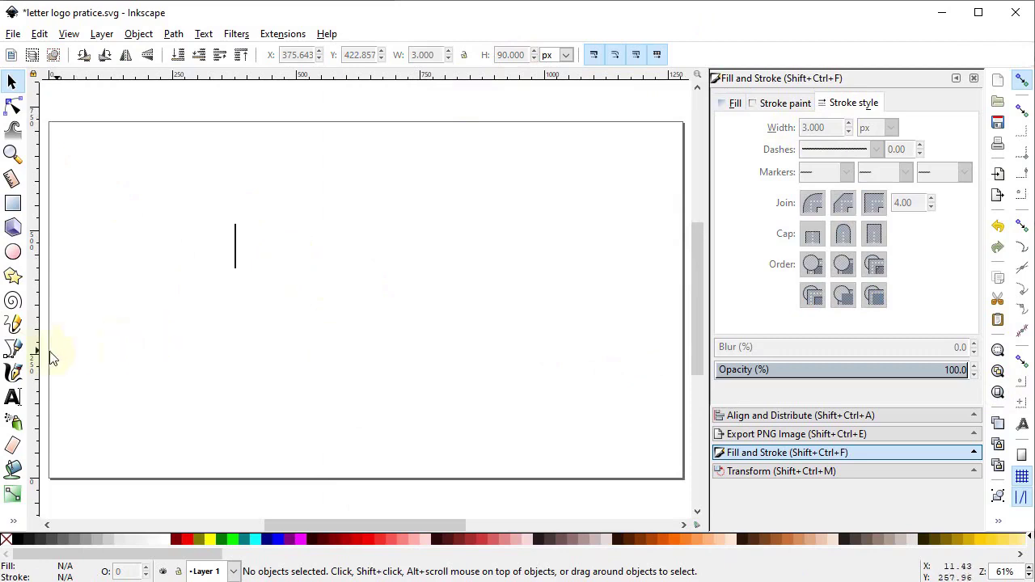
# Draw a straight horizontal line about 426 px long above the vertical line
pyautogui.click(16, 349)
pyautogui.click(254, 185)
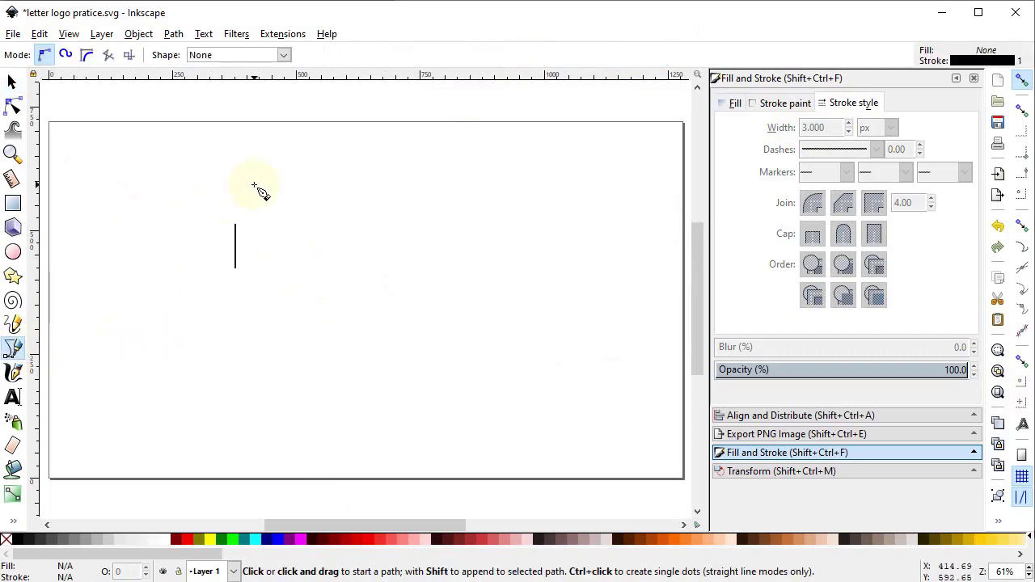
pyautogui.click(465, 184)
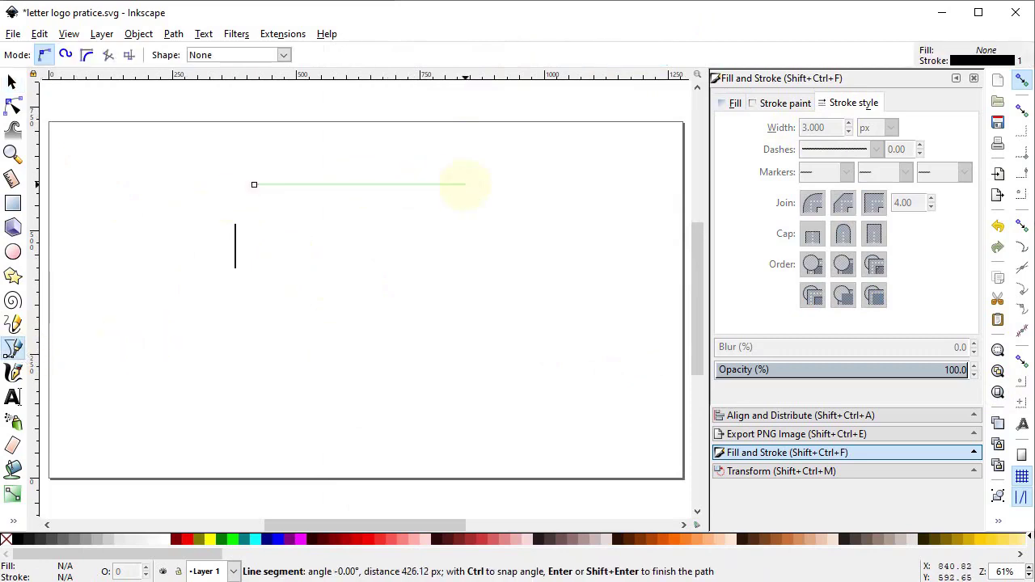
pyautogui.click(12, 81)
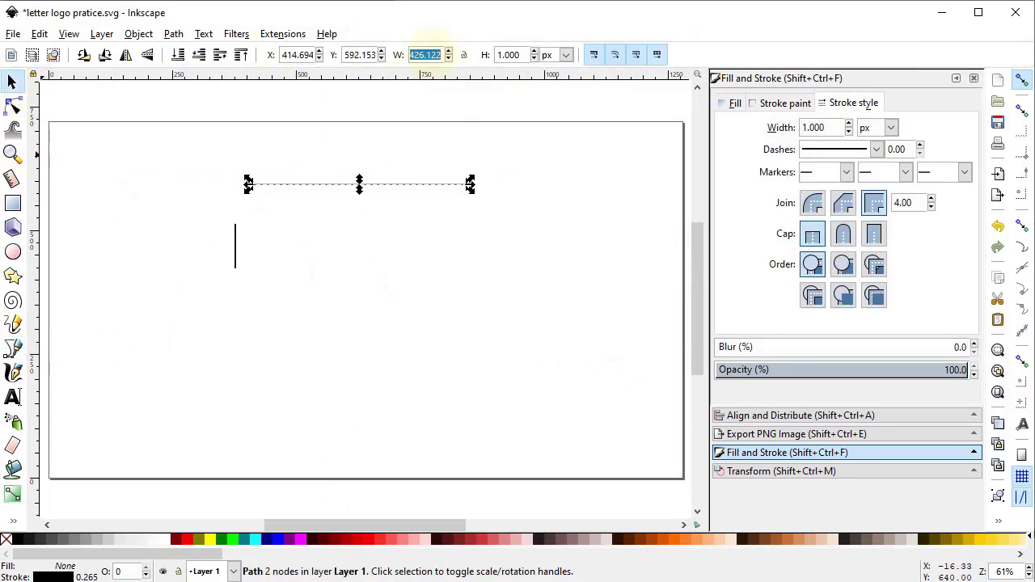
# Set the horizontal line's width to 360 px and its stroke width to 3 px
pyautogui.click(429, 50)
pyautogui.write('360')
pyautogui.press('Return')
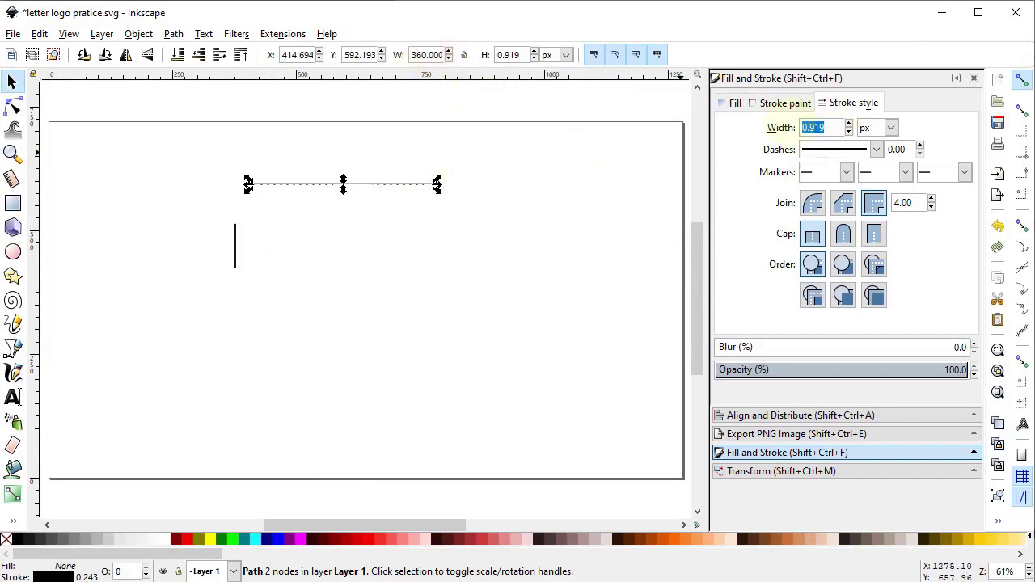
pyautogui.write('3')
pyautogui.press('Return')
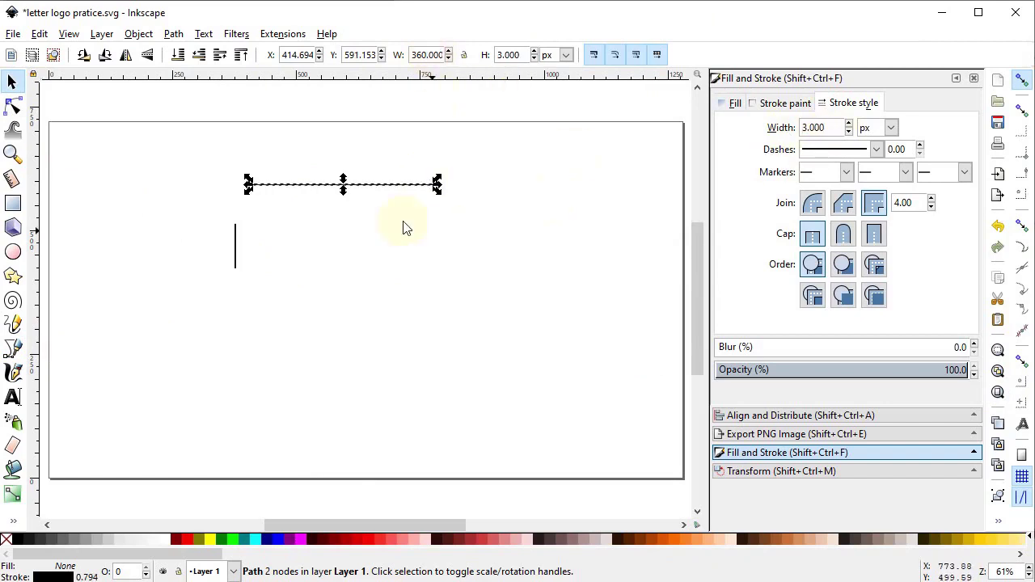
# Enable snapping for nodes and cusp nodes, and snap the horizontal line's left end to the top of the vertical line
pyautogui.moveTo(282, 186); pyautogui.dragTo(293, 219)
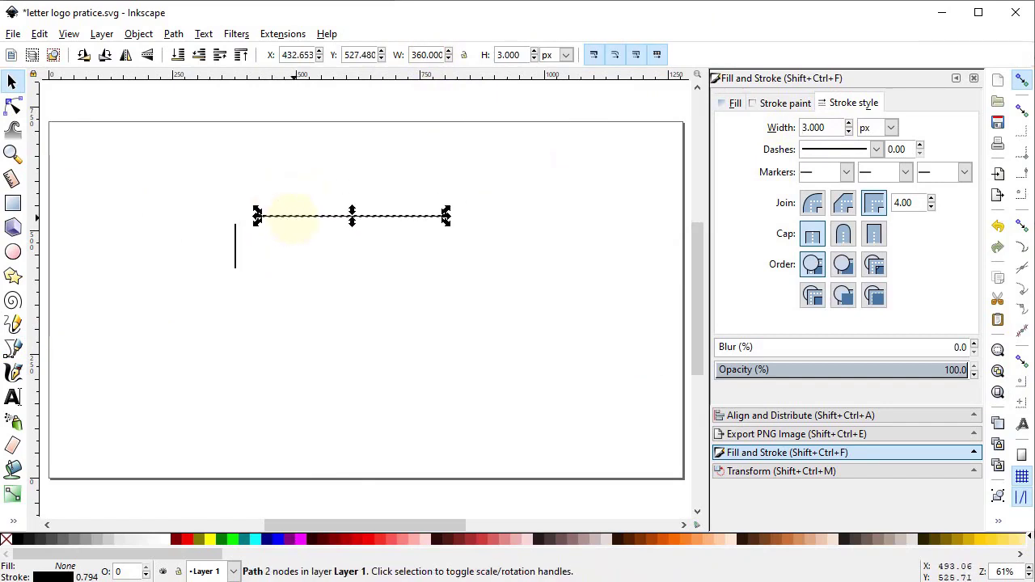
pyautogui.click(1020, 226)
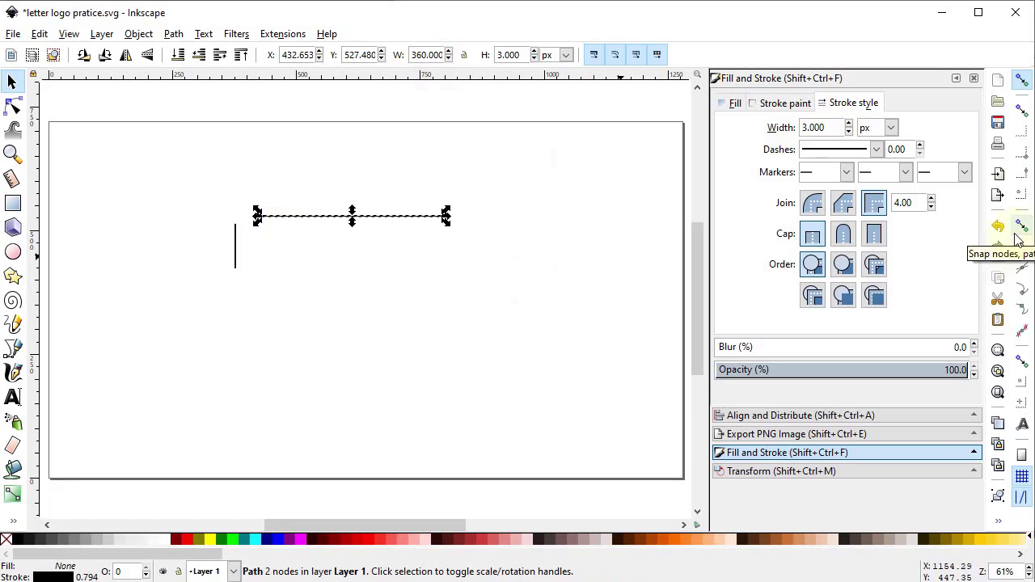
pyautogui.click(1023, 291)
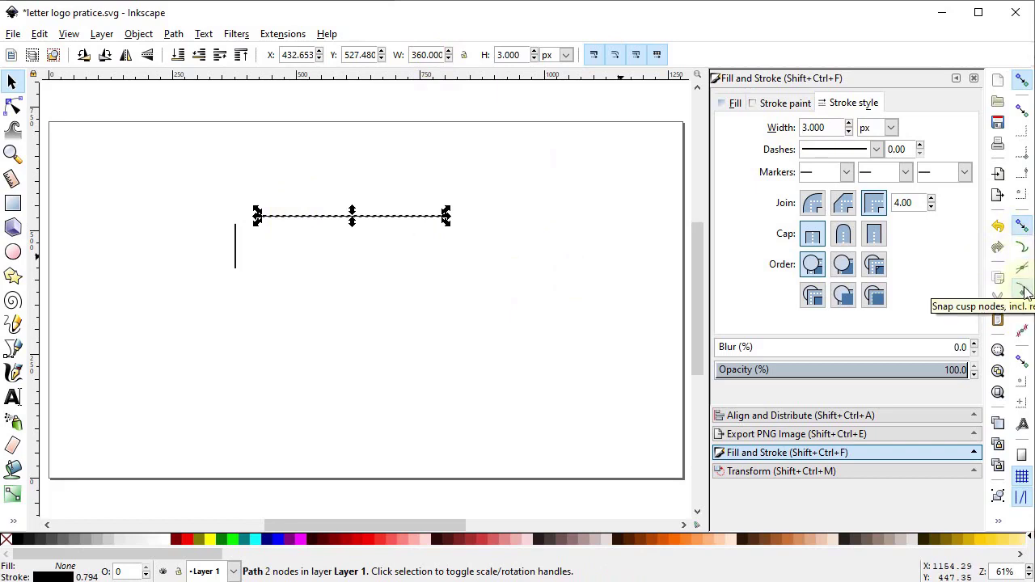
pyautogui.moveTo(294, 220); pyautogui.dragTo(273, 229)
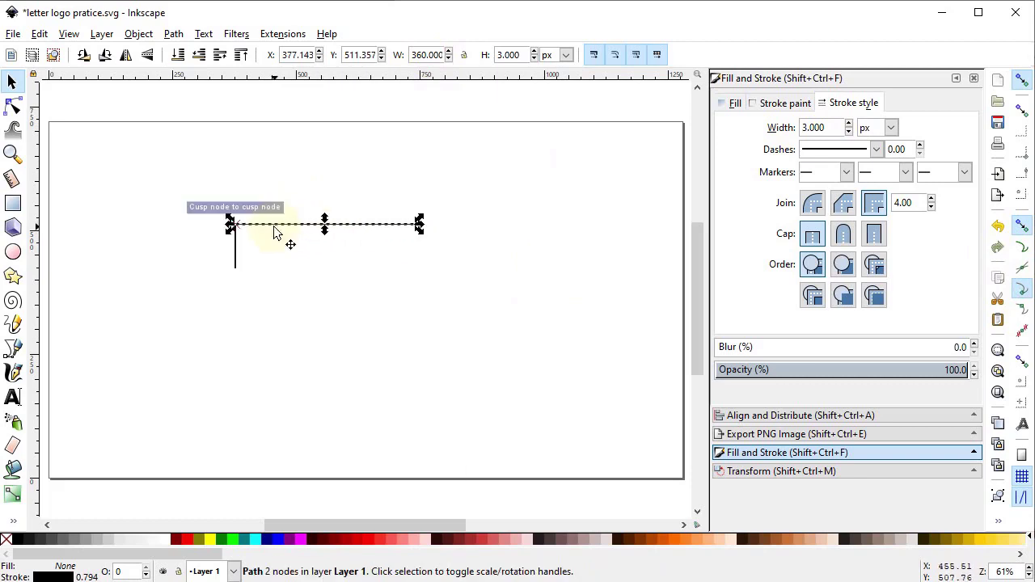
# Duplicate the horizontal line and snap the copy's left end to the bottom of the vertical line
pyautogui.rightClick(273, 232)
pyautogui.click(316, 336)
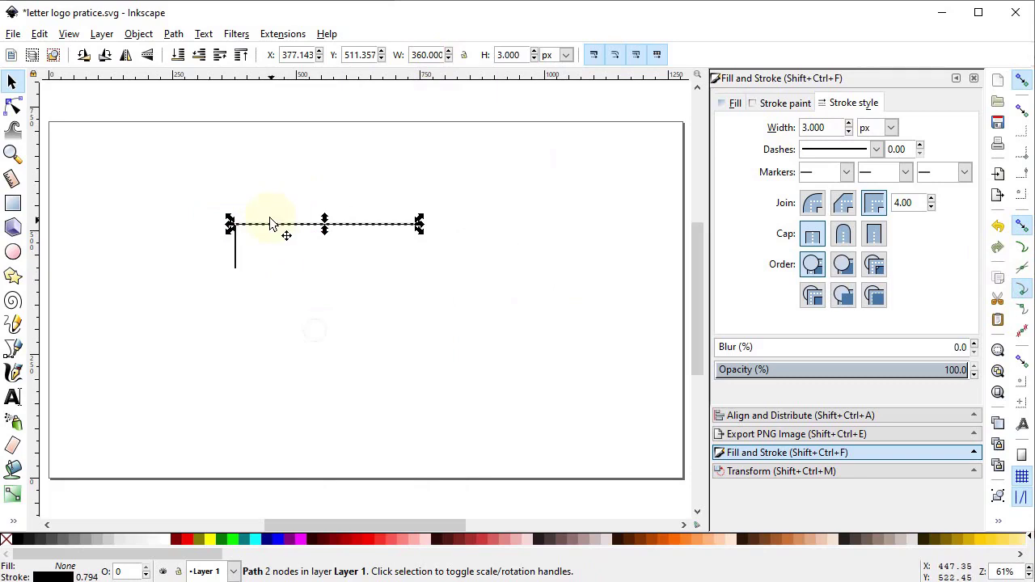
pyautogui.moveTo(270, 228); pyautogui.dragTo(270, 273)
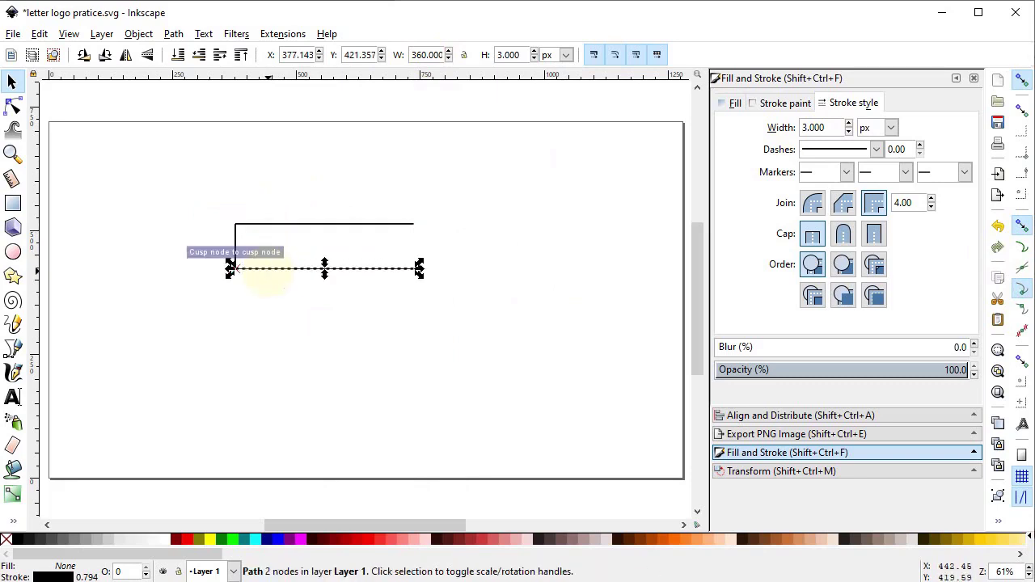
# Draw a short vertical line about 64 px long to the left of the existing lines
pyautogui.click(13, 349)
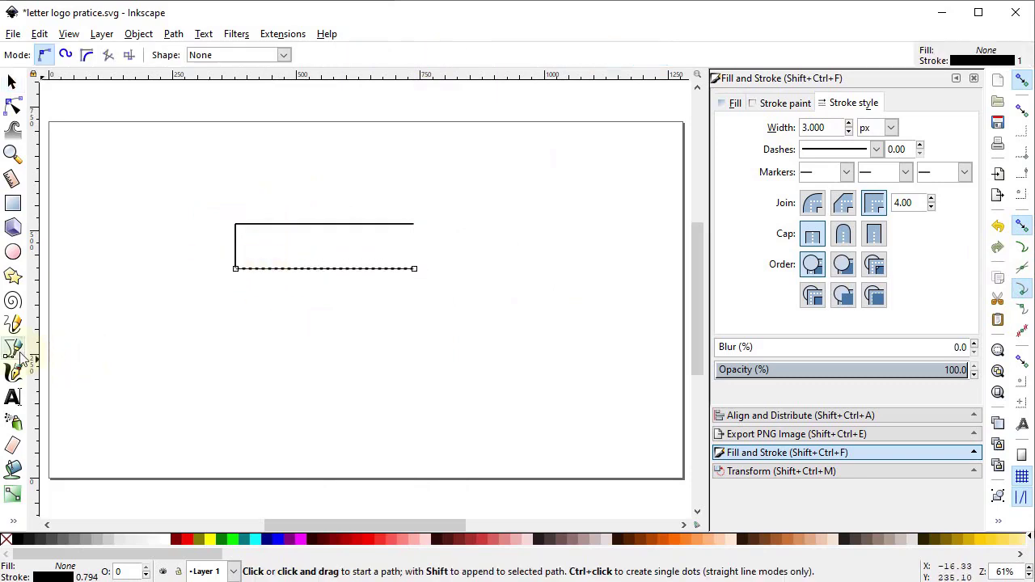
pyautogui.click(156, 260)
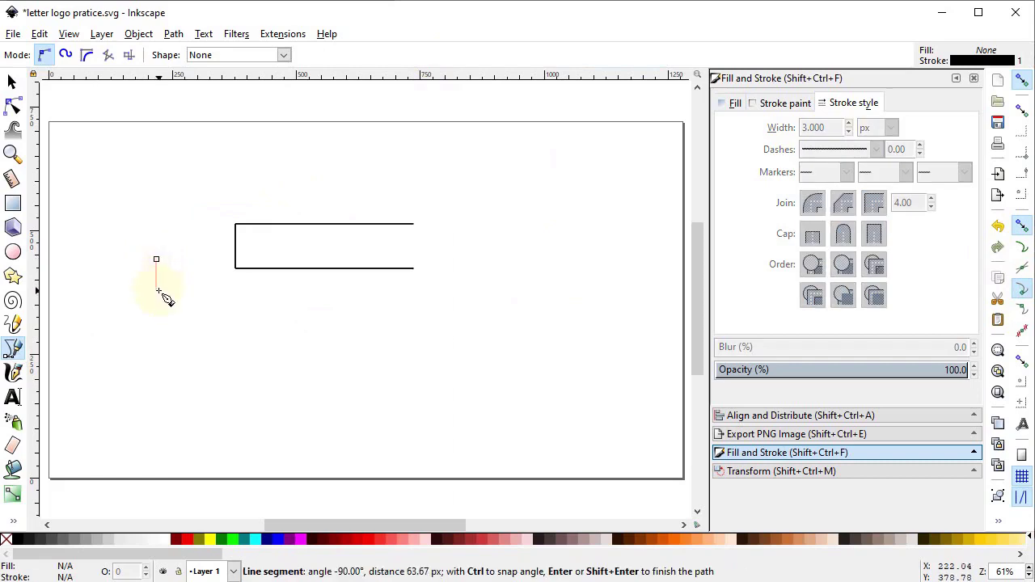
pyautogui.click(156, 291)
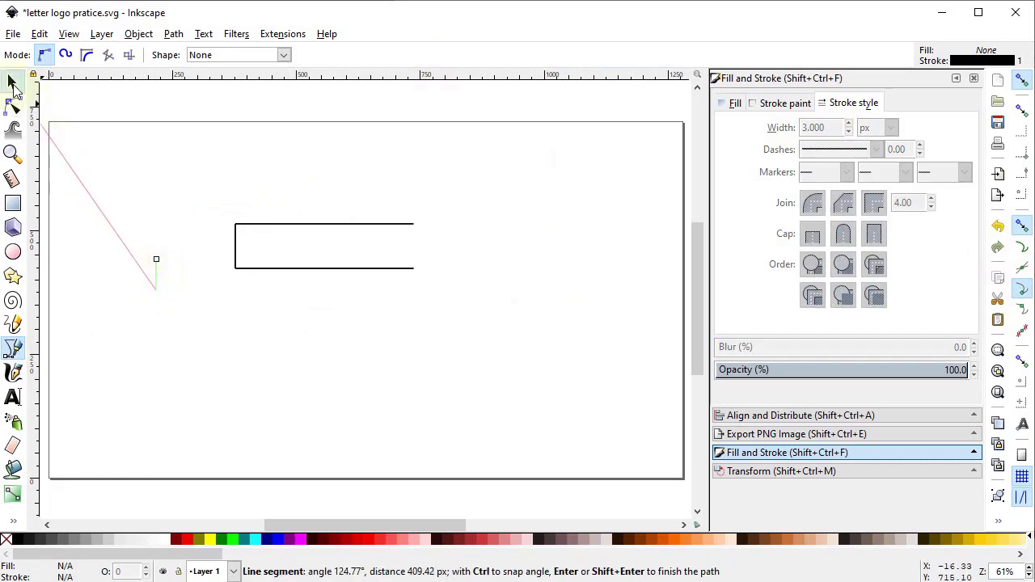
pyautogui.click(11, 82)
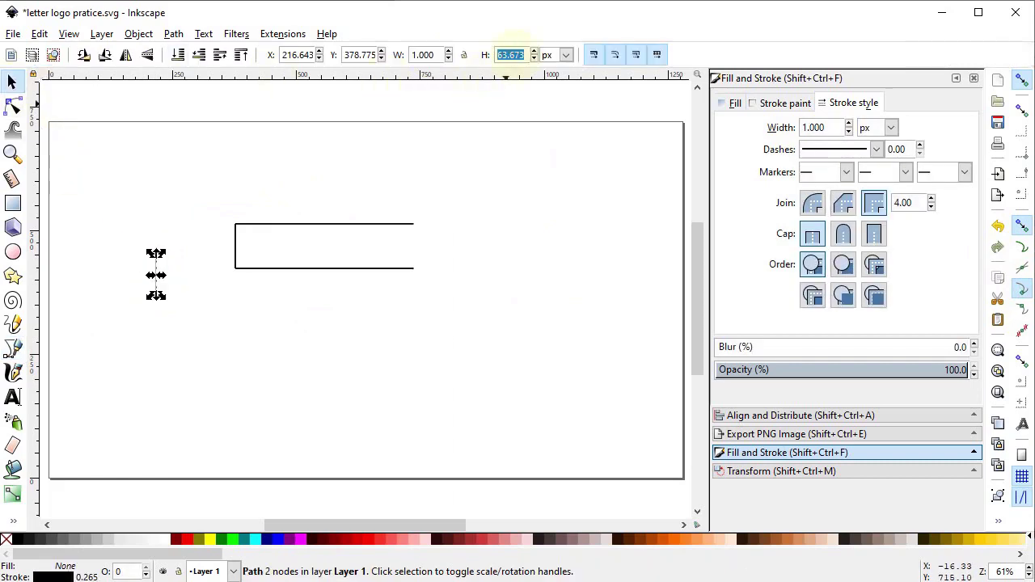
# Set the short vertical line's height to 45 px and its stroke width to 3 px
pyautogui.press('Return')
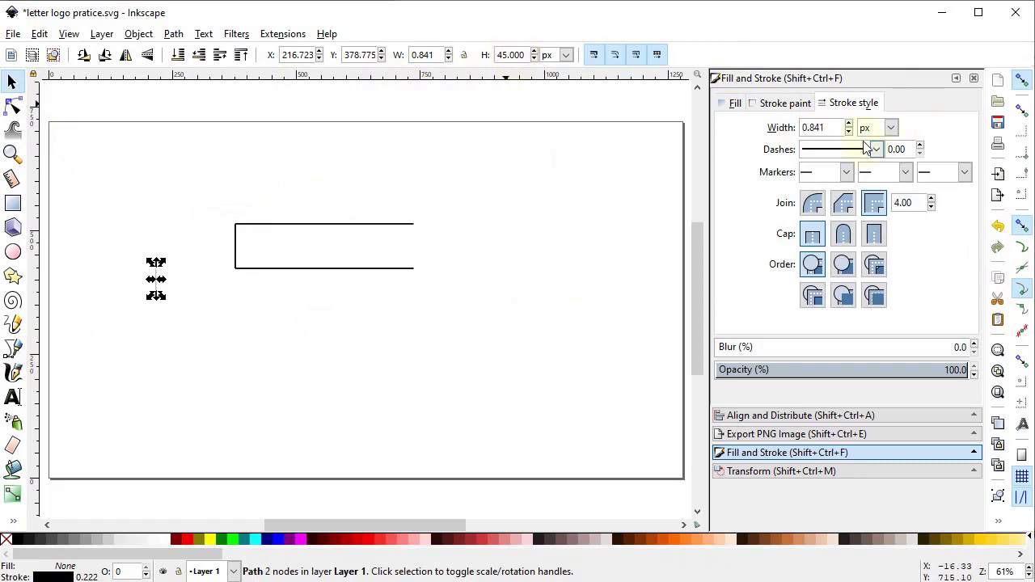
pyautogui.write('3')
pyautogui.press('Return')
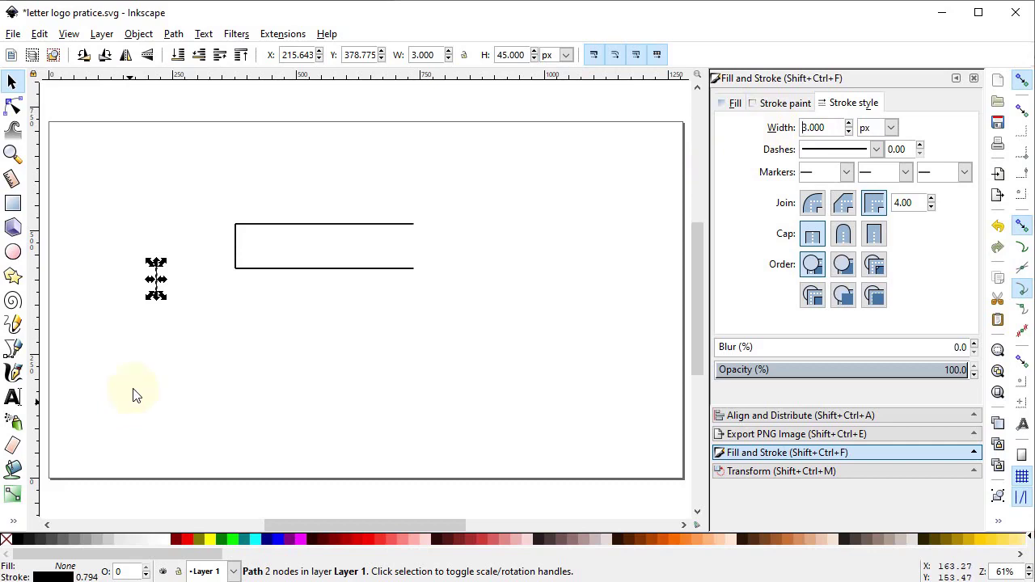
pyautogui.click(153, 341)
# Snap the short line beneath the first vertical line, and place a duplicate of the lower horizontal line at its bottom end
pyautogui.moveTo(156, 281); pyautogui.dragTo(235, 293)
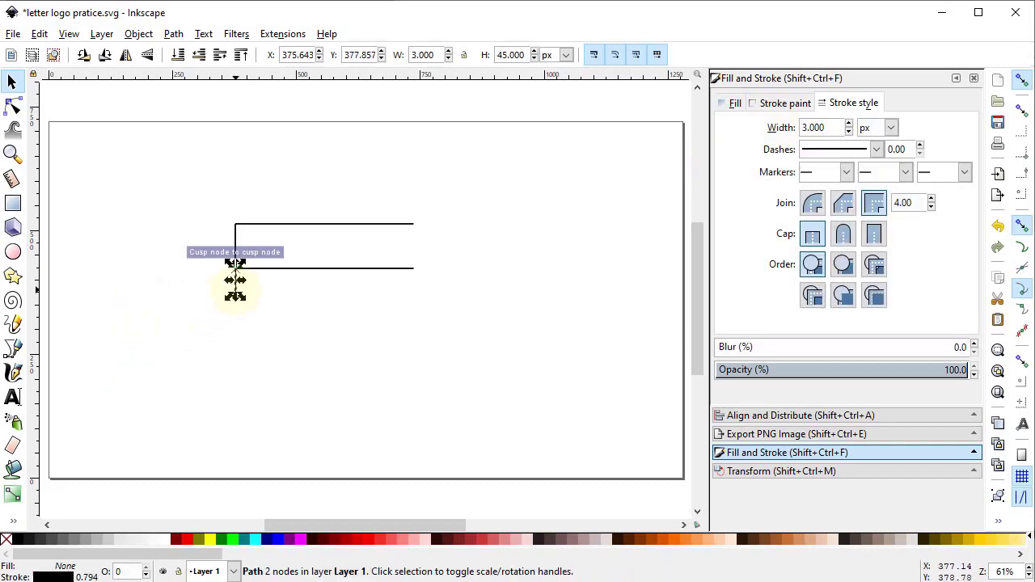
pyautogui.click(298, 267)
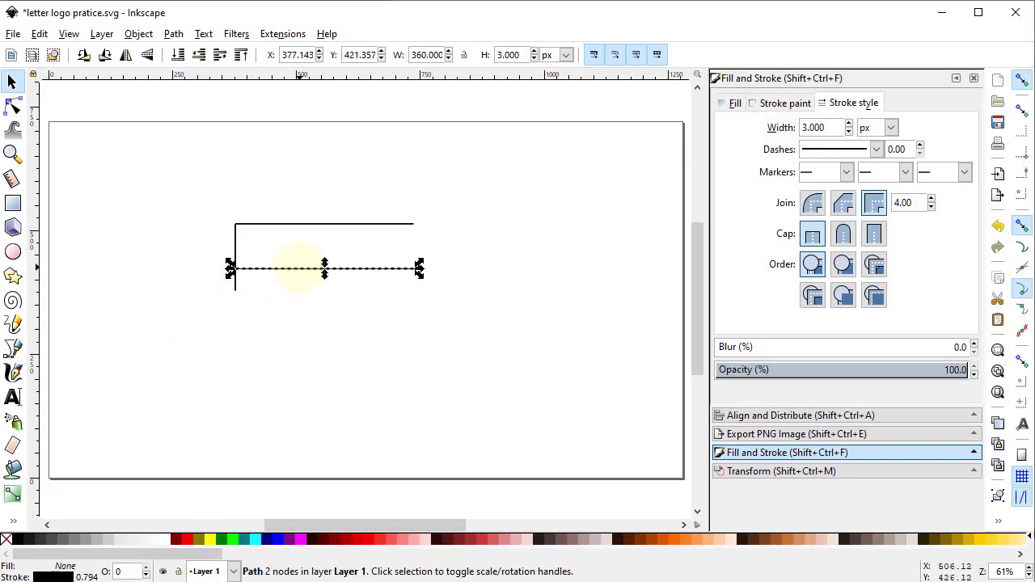
pyautogui.rightClick(298, 267)
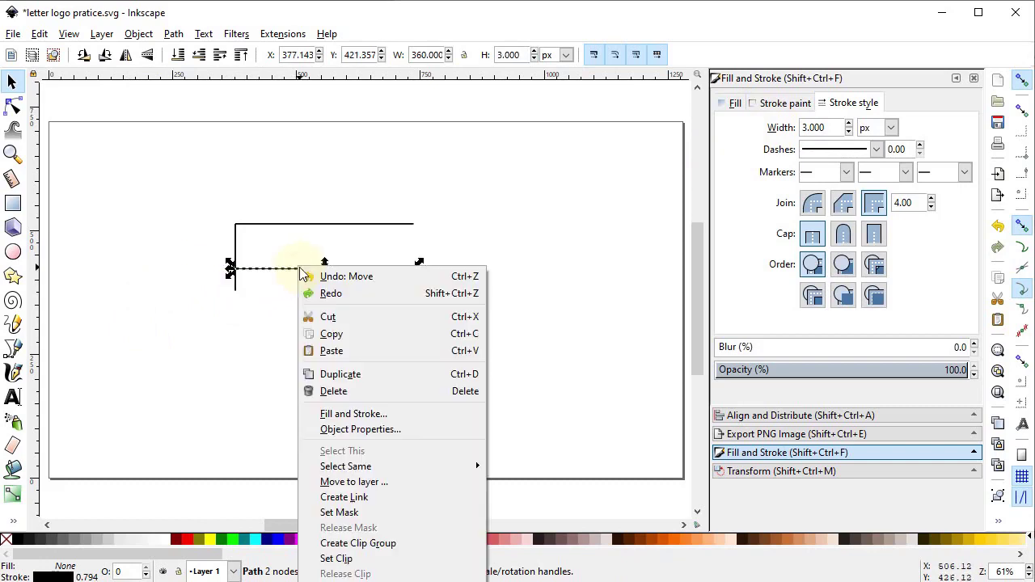
pyautogui.click(348, 374)
pyautogui.moveTo(263, 269); pyautogui.dragTo(263, 291)
# Move all five lines up toward the top of the page and delete the two vertical lines
pyautogui.moveTo(205, 323); pyautogui.dragTo(474, 212)
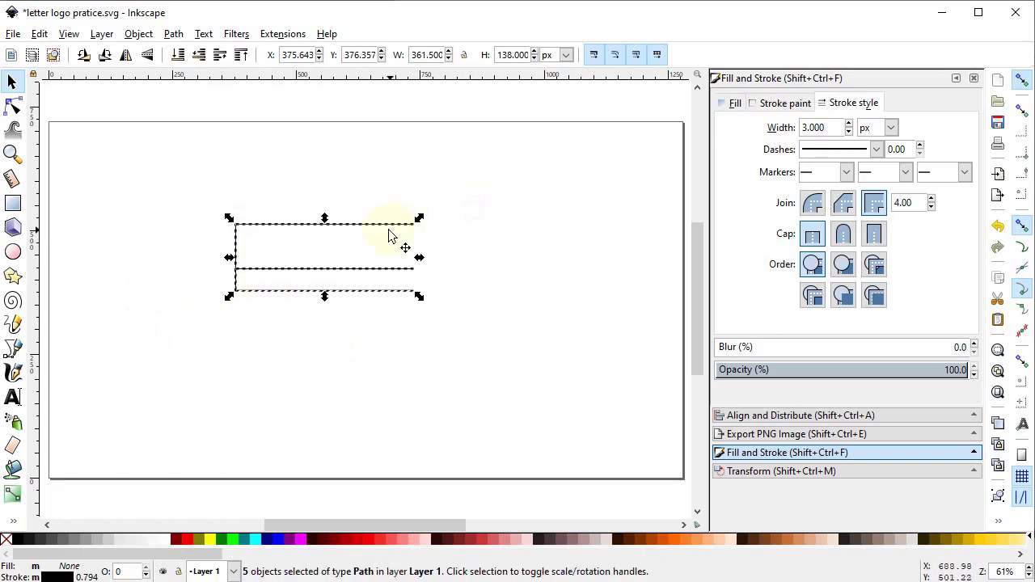
pyautogui.moveTo(388, 233); pyautogui.dragTo(397, 170)
pyautogui.moveTo(179, 266); pyautogui.dragTo(255, 148)
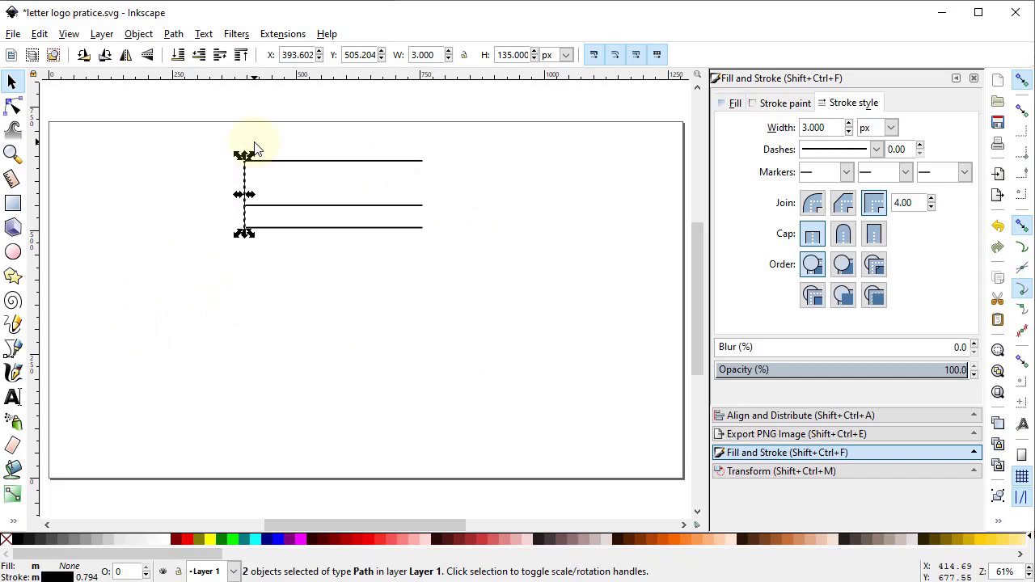
pyautogui.press('Delete')
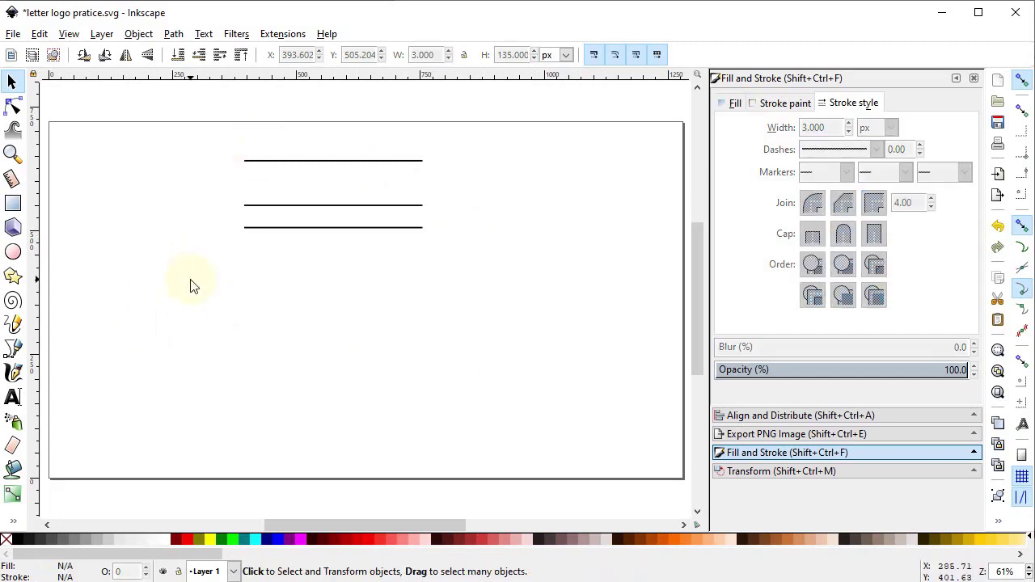
# Duplicate the three remaining horizontal lines together
pyautogui.moveTo(192, 285); pyautogui.dragTo(509, 132)
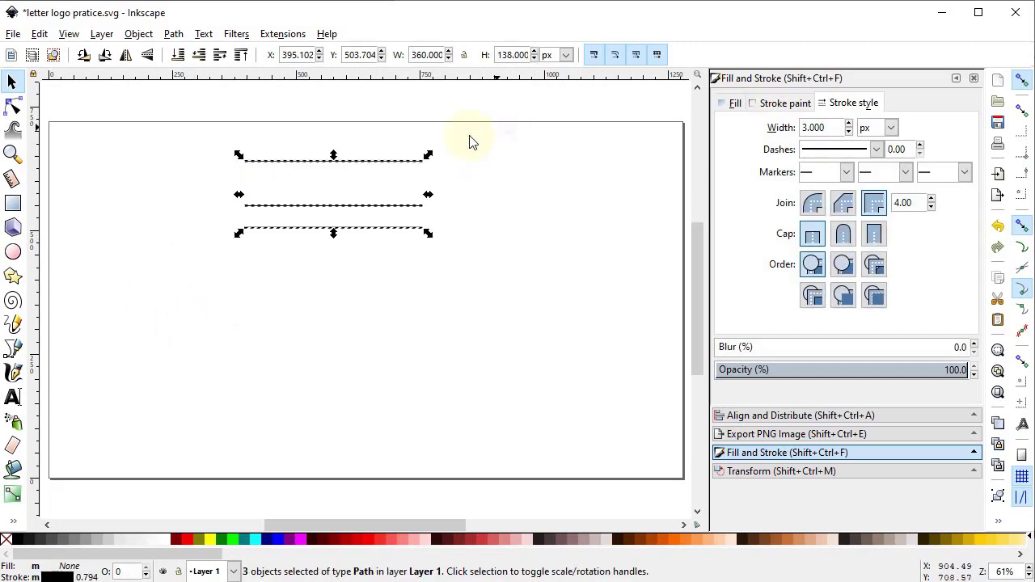
pyautogui.rightClick(321, 161)
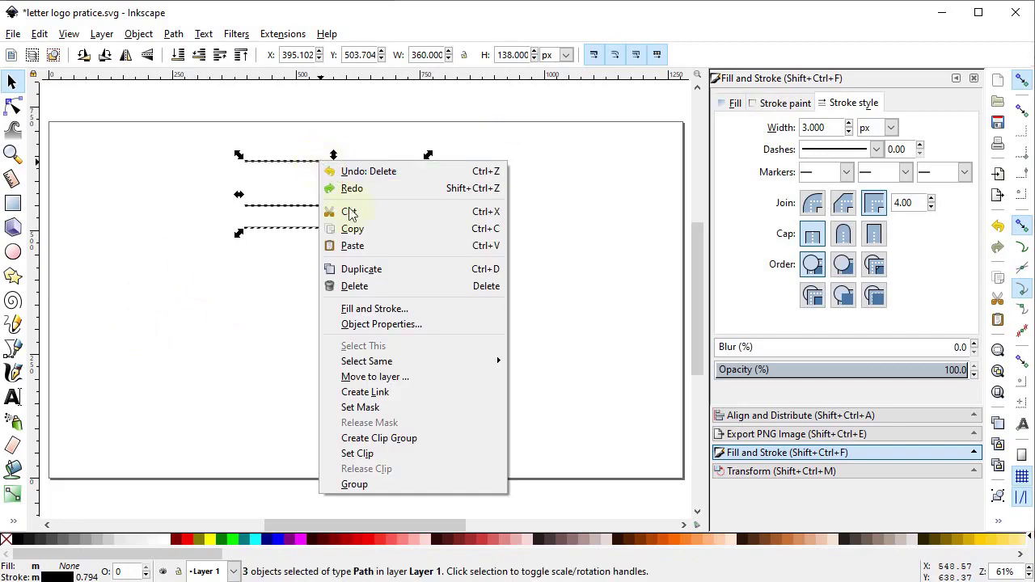
pyautogui.click(362, 269)
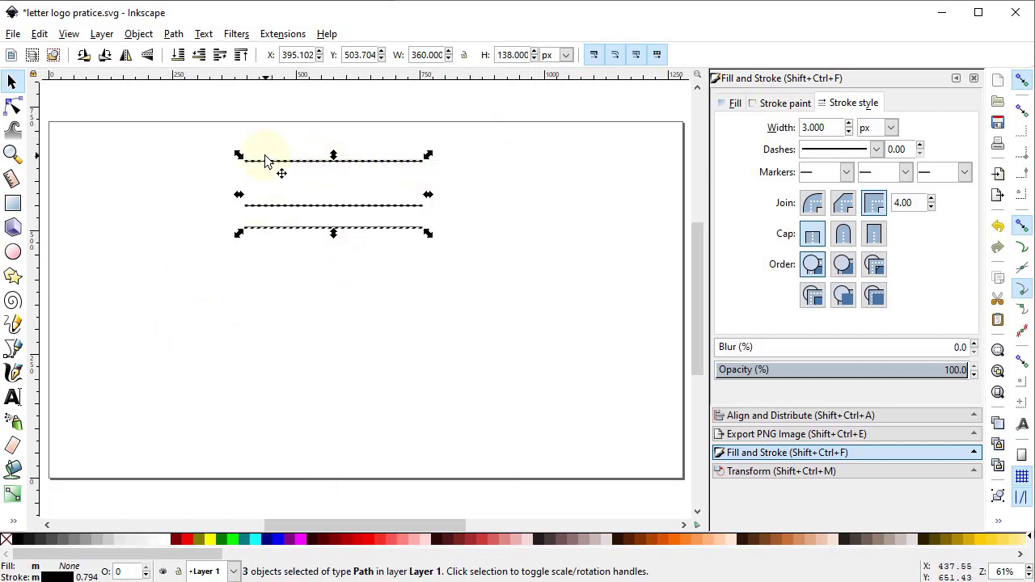
# Snap the duplicated three-line set onto the lowest line, then duplicate it again and snap that copy below in the same way
pyautogui.press('ctrl')
pyautogui.moveTo(259, 161); pyautogui.dragTo(262, 230)
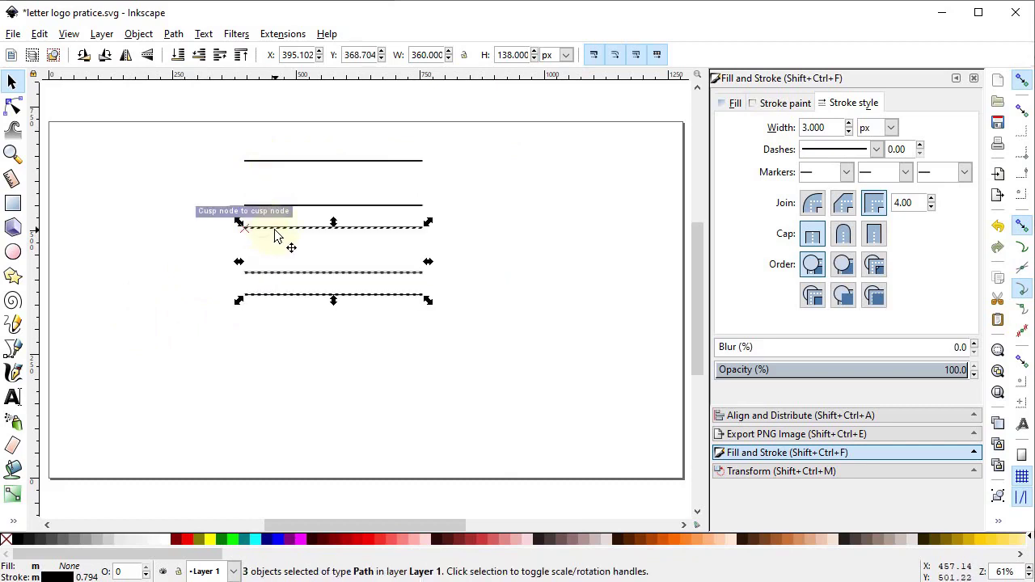
pyautogui.rightClick(275, 235)
pyautogui.click(331, 337)
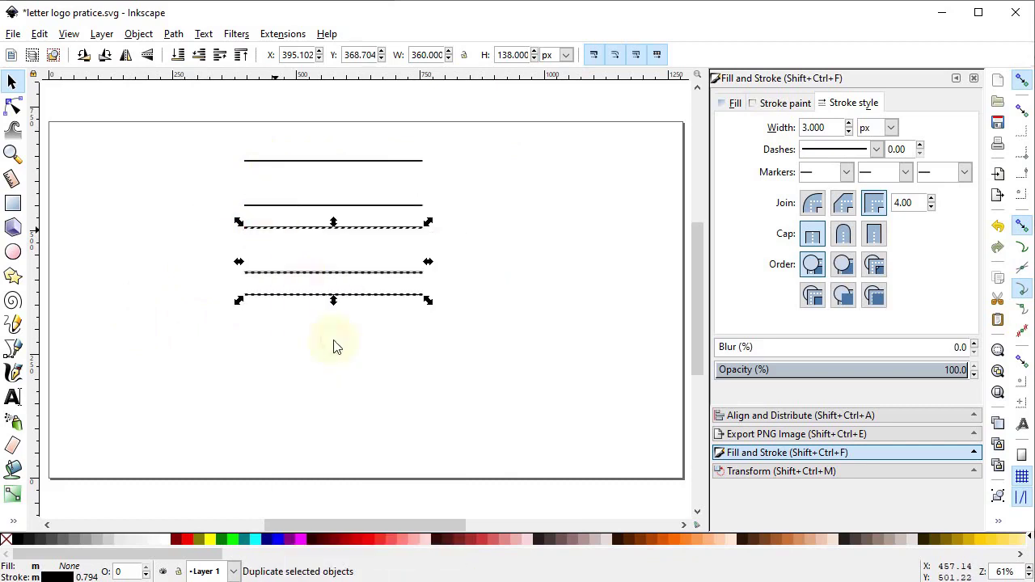
pyautogui.press('ctrl')
pyautogui.moveTo(294, 235); pyautogui.dragTo(293, 303)
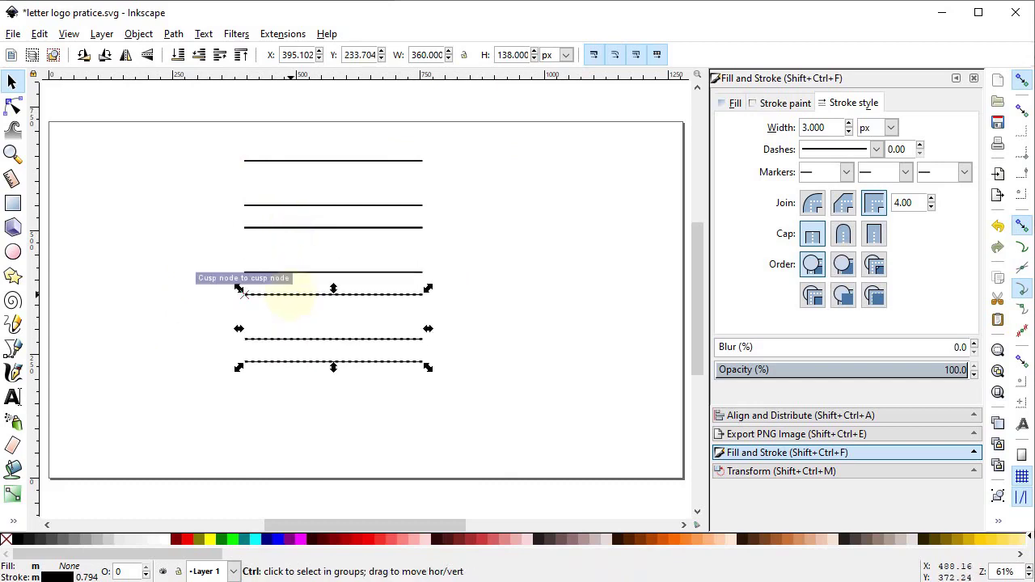
# Duplicate the lowest three-line set, snap the copy beneath it, and delete the bottommost line
pyautogui.rightClick(290, 283)
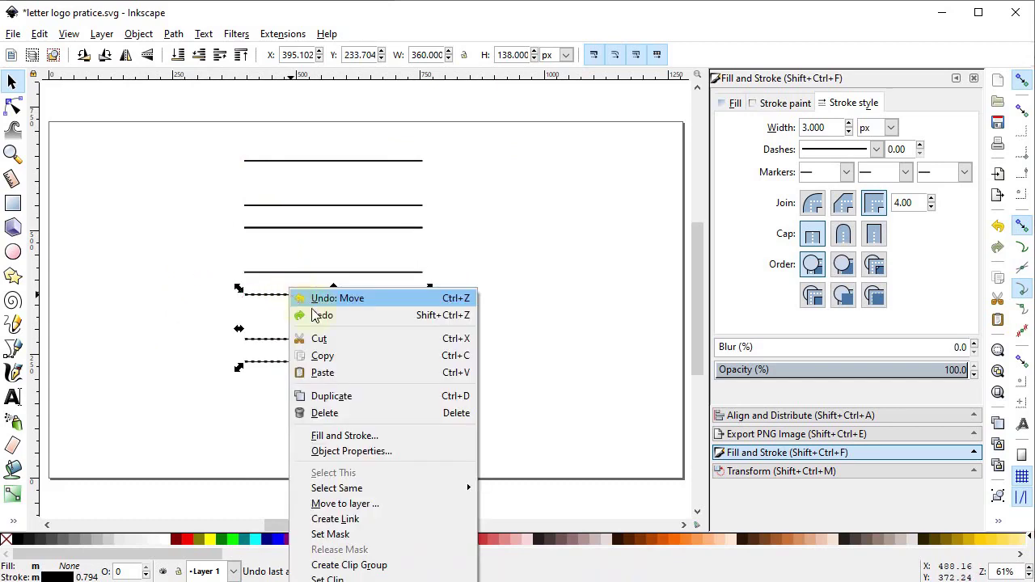
pyautogui.click(336, 396)
pyautogui.moveTo(307, 310); pyautogui.dragTo(311, 371)
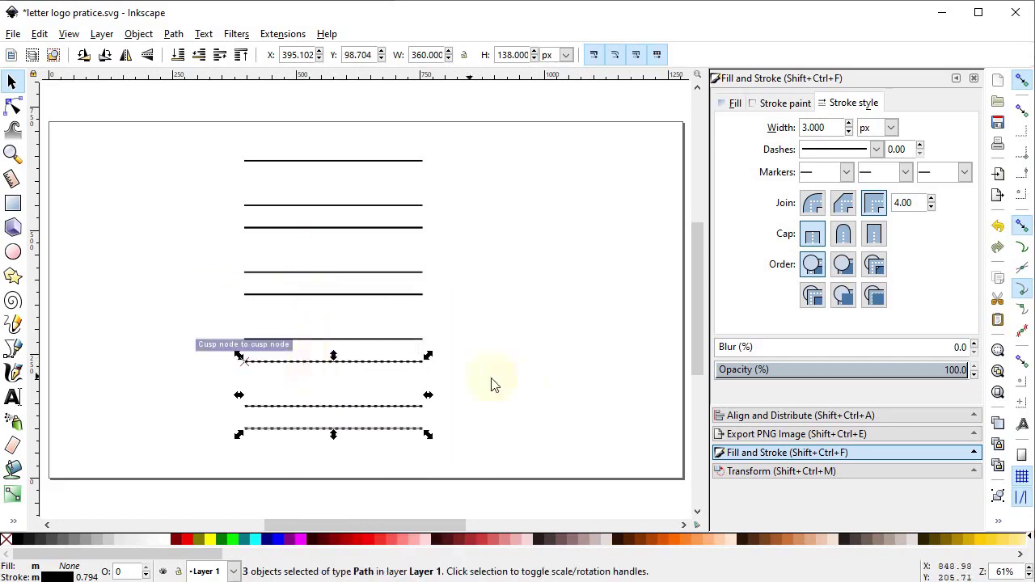
pyautogui.click(384, 427)
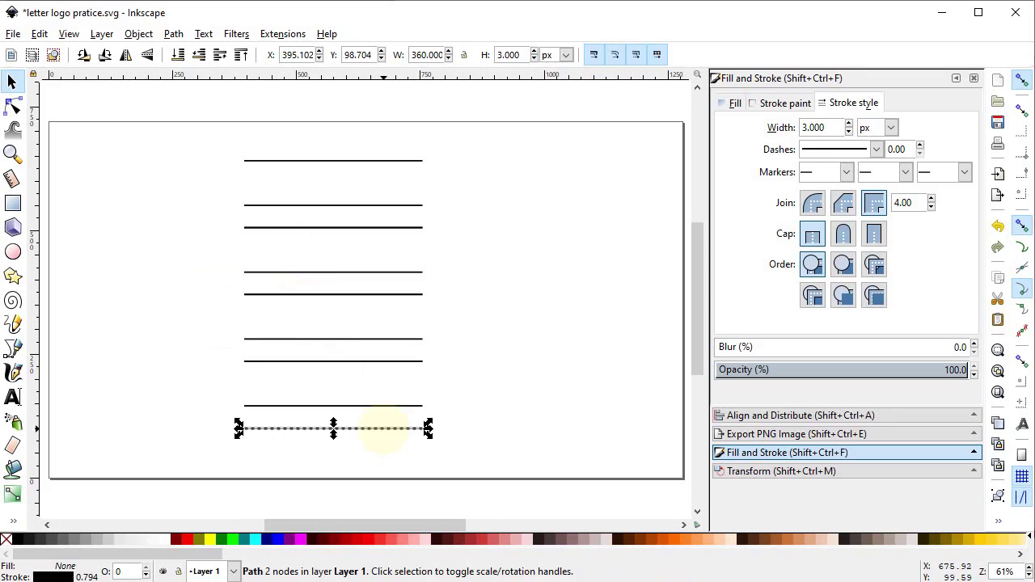
pyautogui.press('Delete')
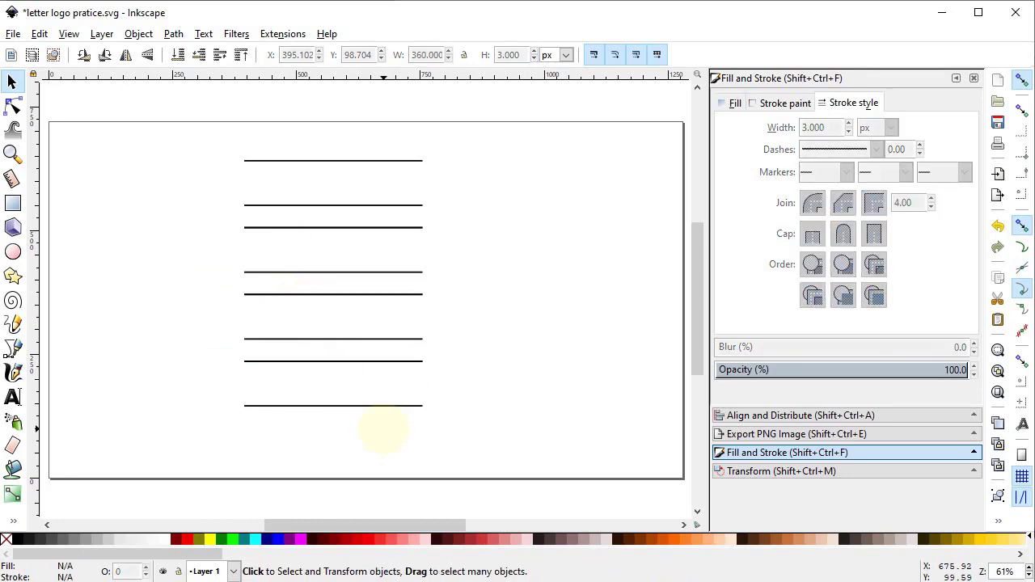
# Draw a circle of 45 px radius at the left end between the top two lines and remove its fill
pyautogui.press('e')
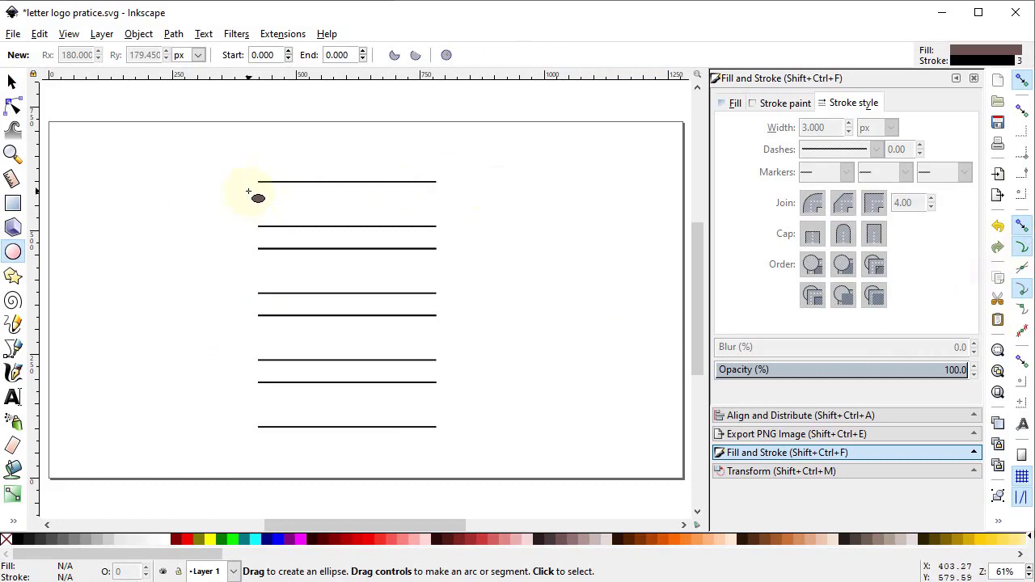
pyautogui.moveTo(253, 194); pyautogui.dragTo(310, 226)
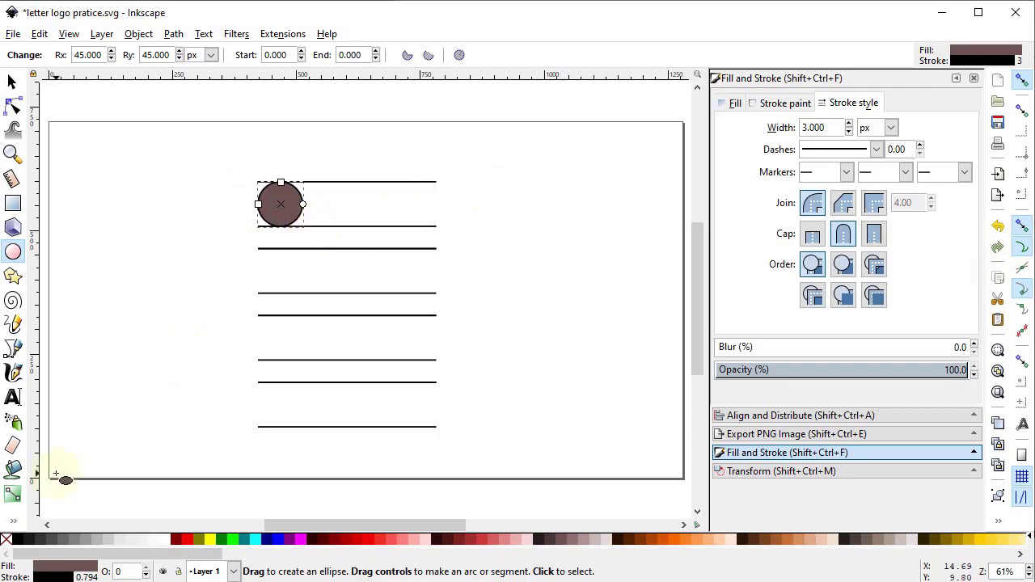
pyautogui.click(7, 540)
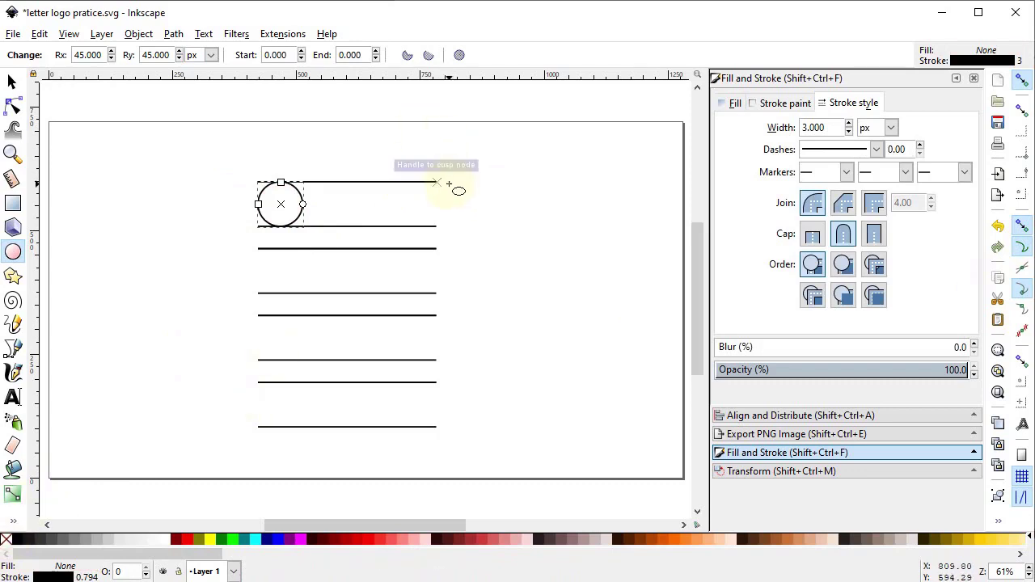
# Draw three more 45 px radius circles, at the right end of the first wide row and at both ends of the second
pyautogui.moveTo(449, 184); pyautogui.dragTo(387, 228)
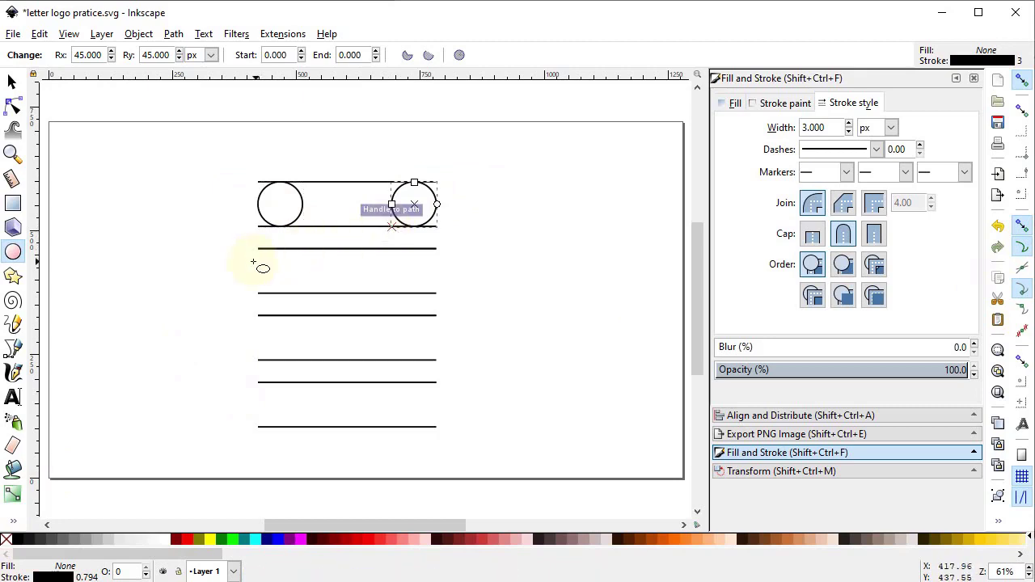
pyautogui.moveTo(252, 253); pyautogui.dragTo(303, 293)
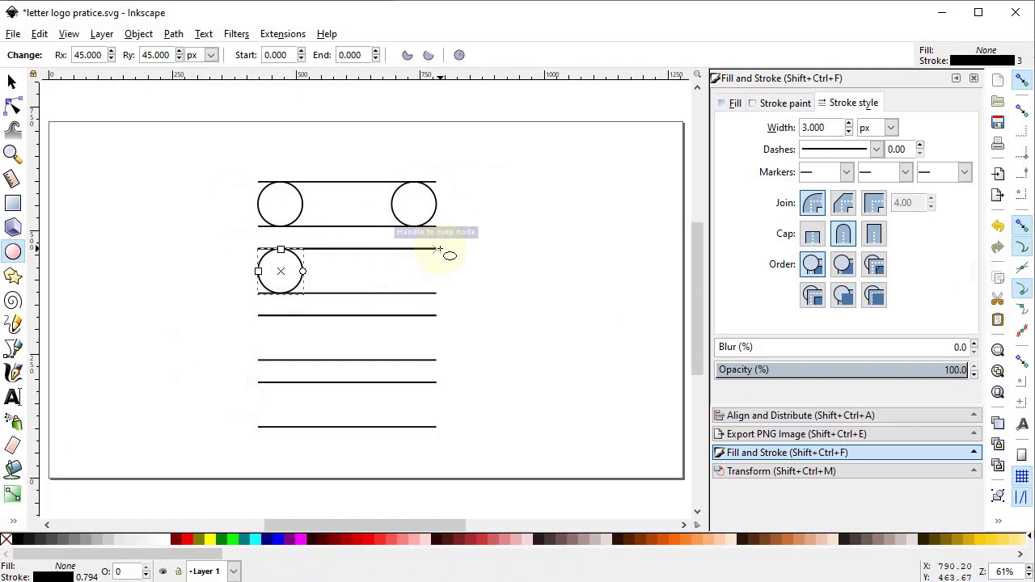
pyautogui.moveTo(439, 252); pyautogui.dragTo(391, 295)
pyautogui.press('Escape')
# Duplicate the fourth and fifth horizontal lines, combine the copies into one path, and rotate it 90 degrees to vertical
pyautogui.press('s')
pyautogui.click(334, 294)
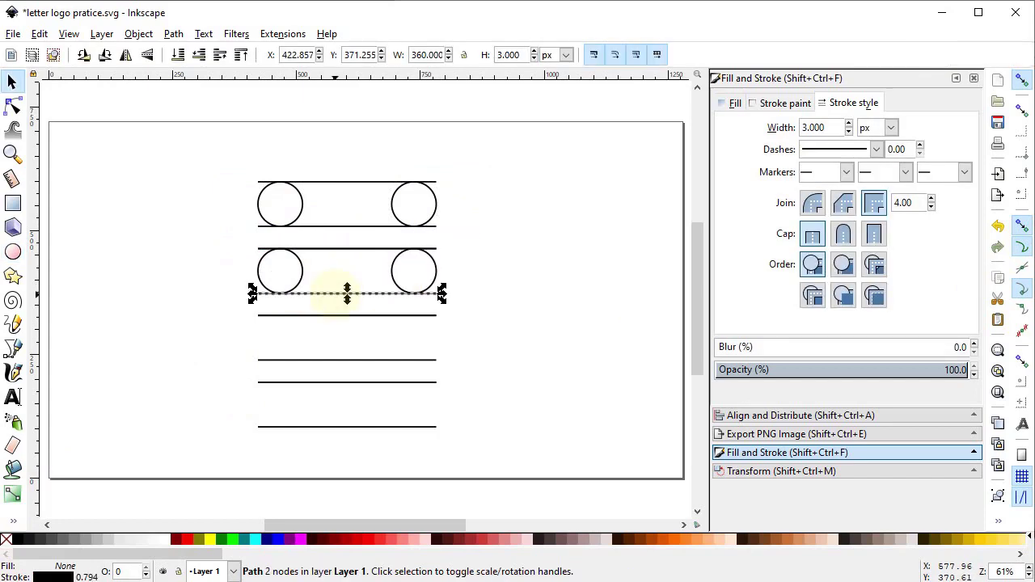
pyautogui.keyDown('shift'); pyautogui.click(338, 316); pyautogui.keyUp('shift')
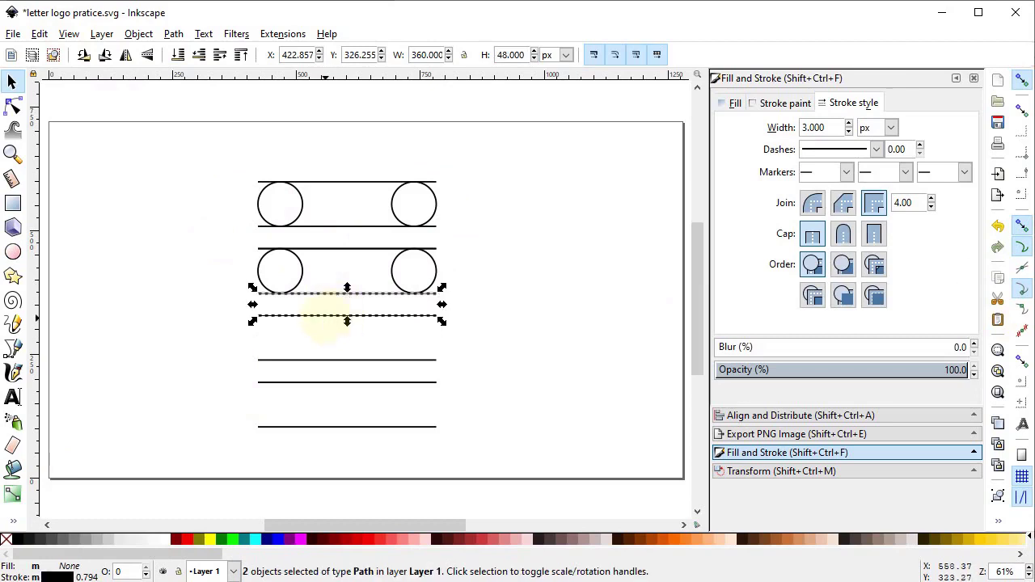
pyautogui.rightClick(324, 320)
pyautogui.click(383, 106)
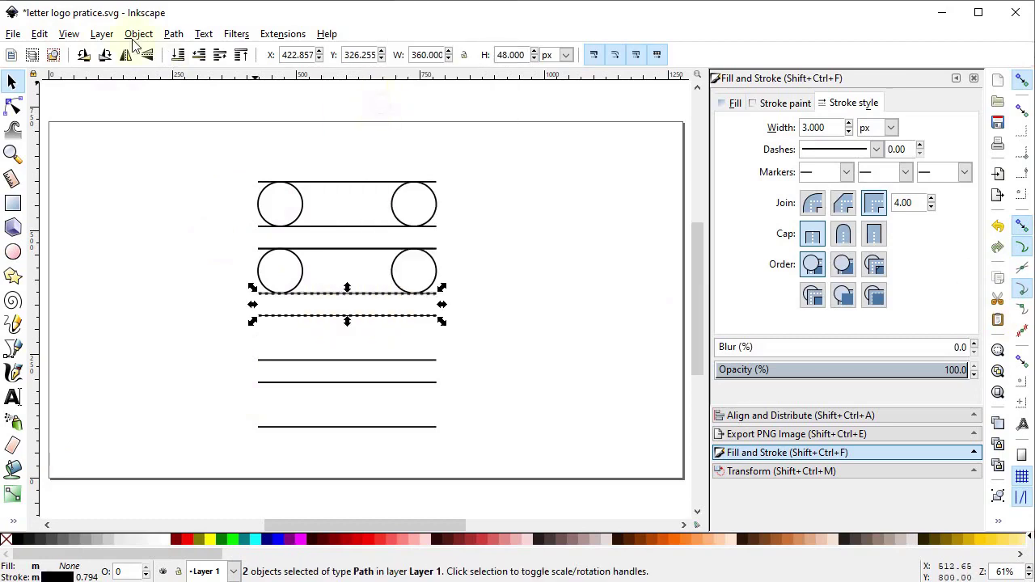
pyautogui.click(173, 34)
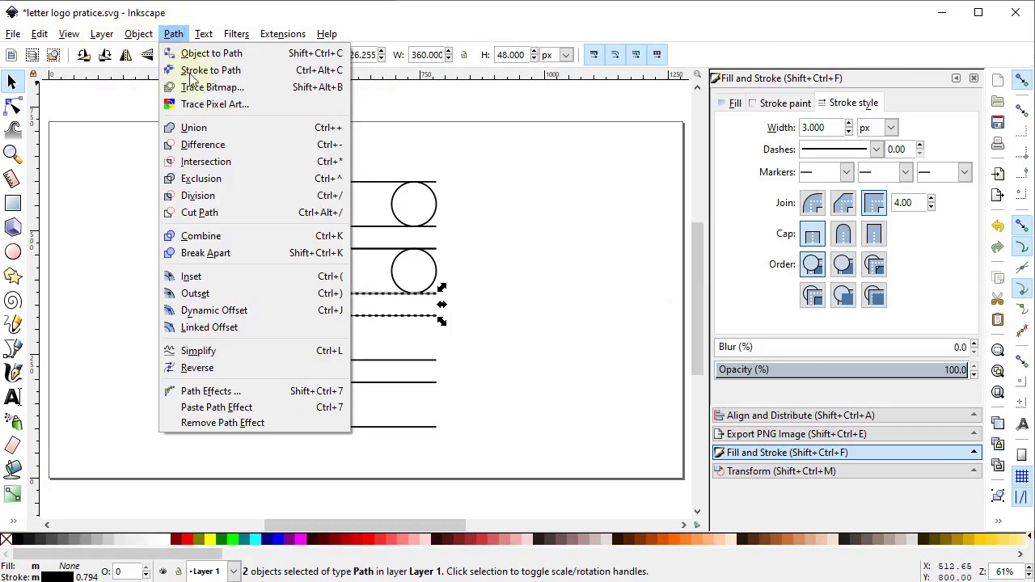
pyautogui.click(206, 234)
pyautogui.click(104, 54)
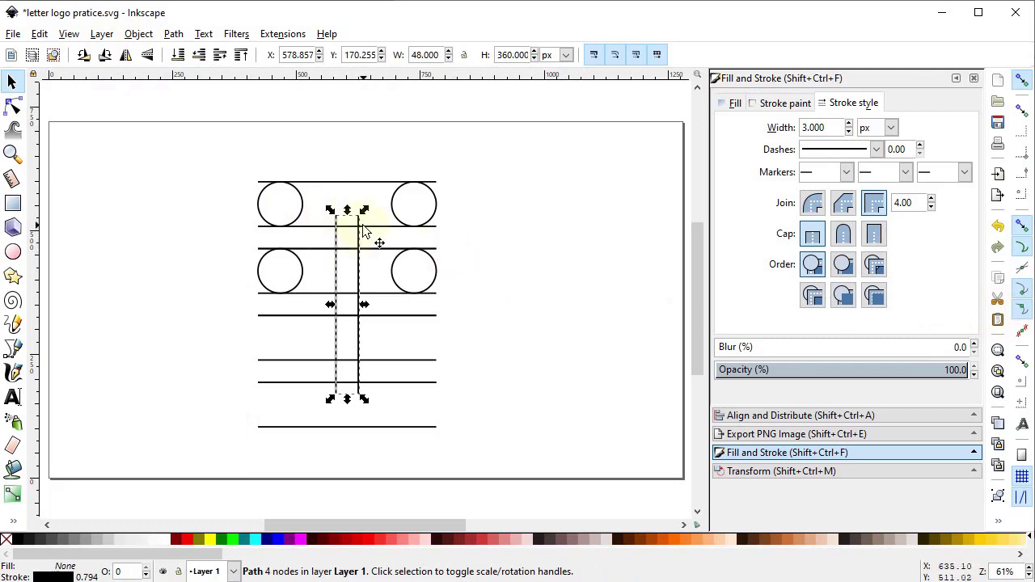
# Snap the vertical line pair to the right side of the upper-left circle and stretch it from the top line to the bottom line
pyautogui.moveTo(359, 233); pyautogui.dragTo(327, 222)
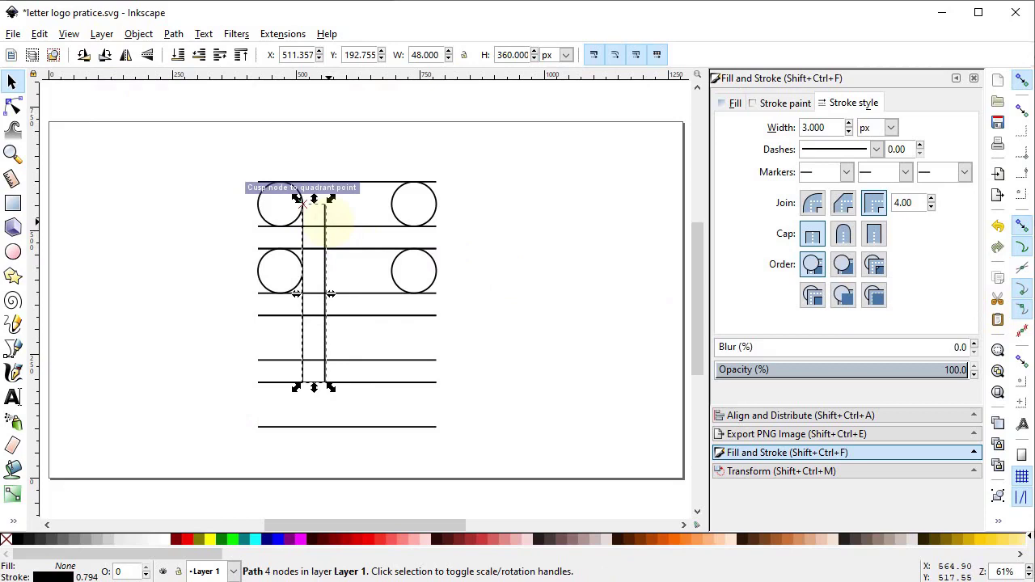
pyautogui.moveTo(315, 393); pyautogui.dragTo(314, 436)
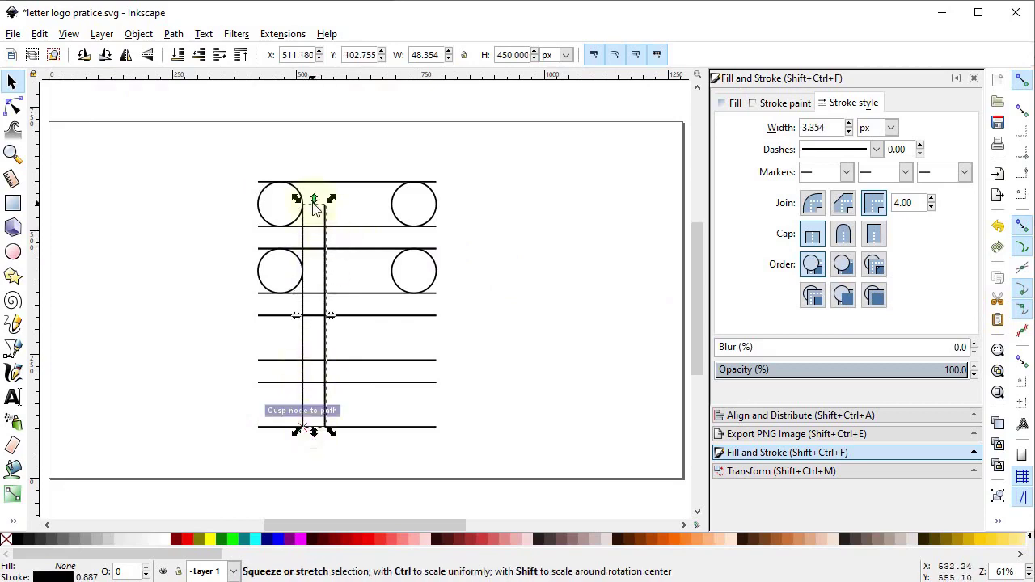
pyautogui.moveTo(316, 204); pyautogui.dragTo(314, 182)
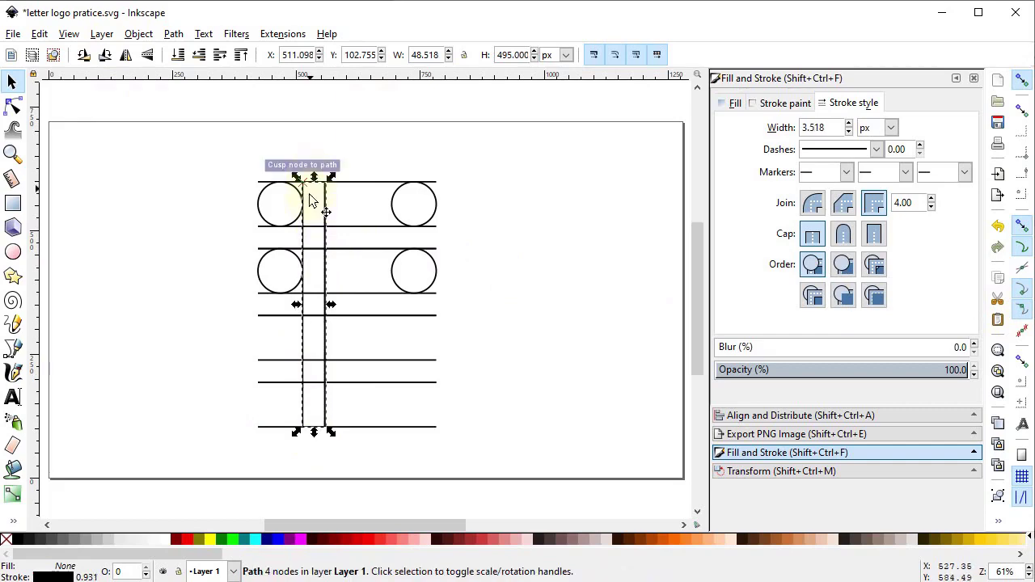
# Duplicate the vertical line pair, snap the copy against the left side of the right-hand circles, and stretch it to the full grid height
pyautogui.click(327, 271)
pyautogui.rightClick(324, 267)
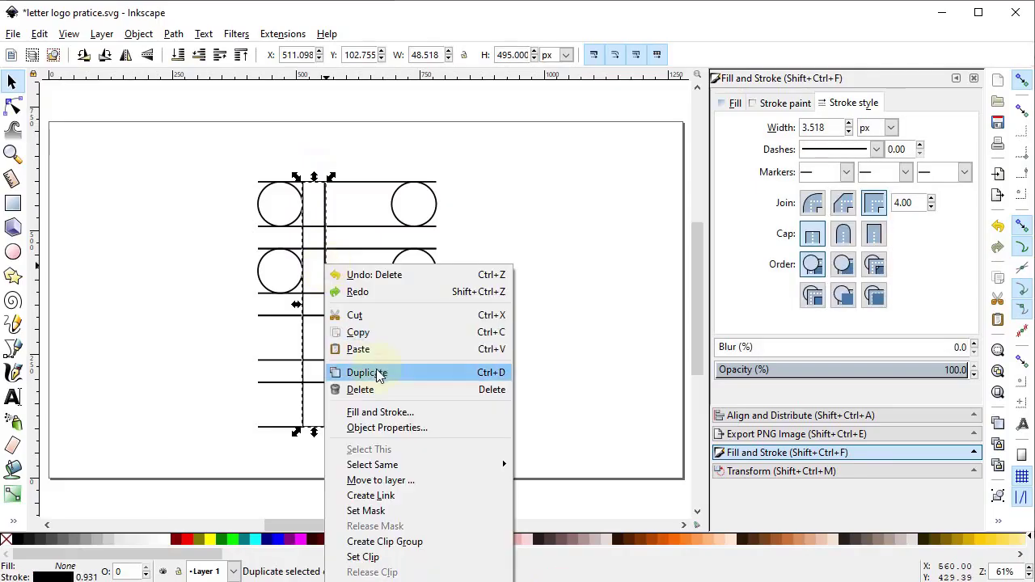
pyautogui.click(368, 373)
pyautogui.moveTo(325, 206); pyautogui.dragTo(394, 228)
pyautogui.moveTo(382, 457); pyautogui.dragTo(383, 438)
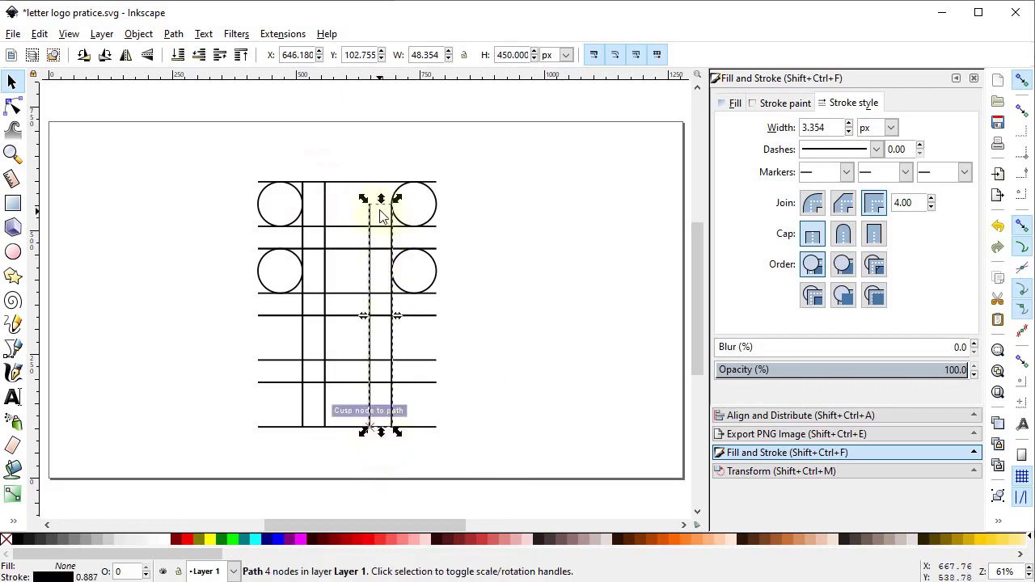
pyautogui.moveTo(382, 199); pyautogui.dragTo(369, 182)
pyautogui.click(160, 366)
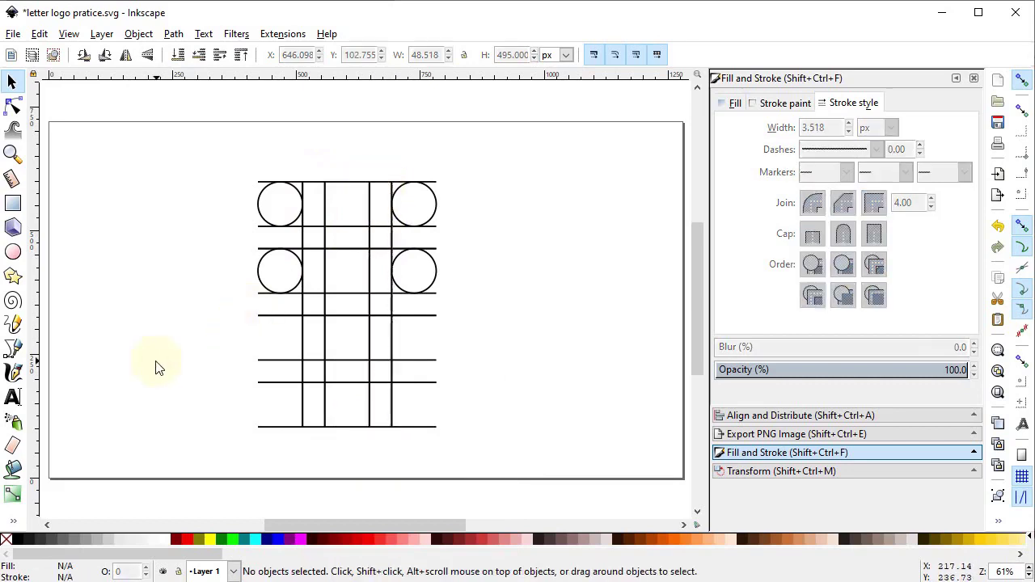
# Draw a vertical line along the grid's left edge with a 3 px stroke and extend it up to the top line
pyautogui.click(16, 350)
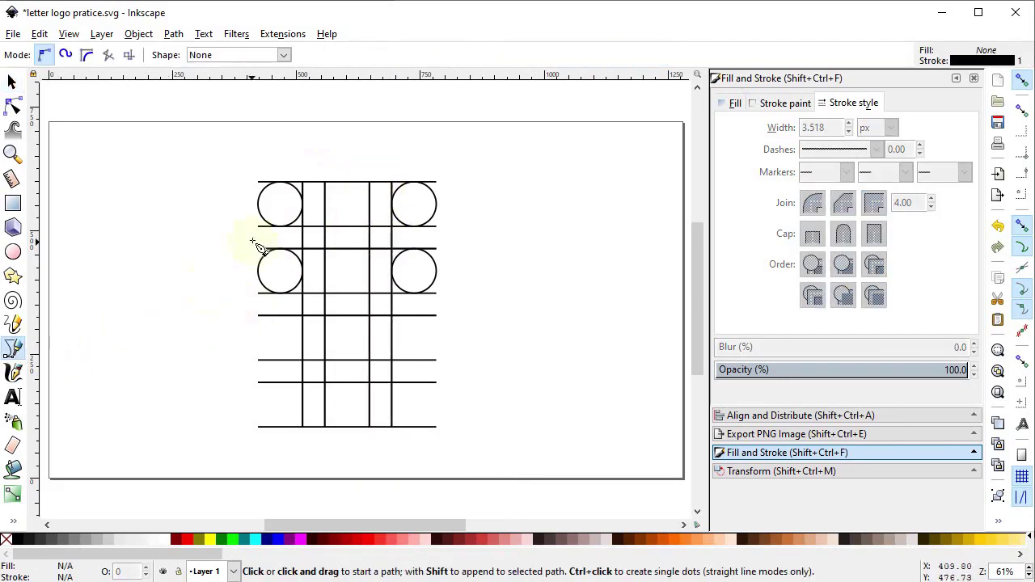
pyautogui.click(258, 204)
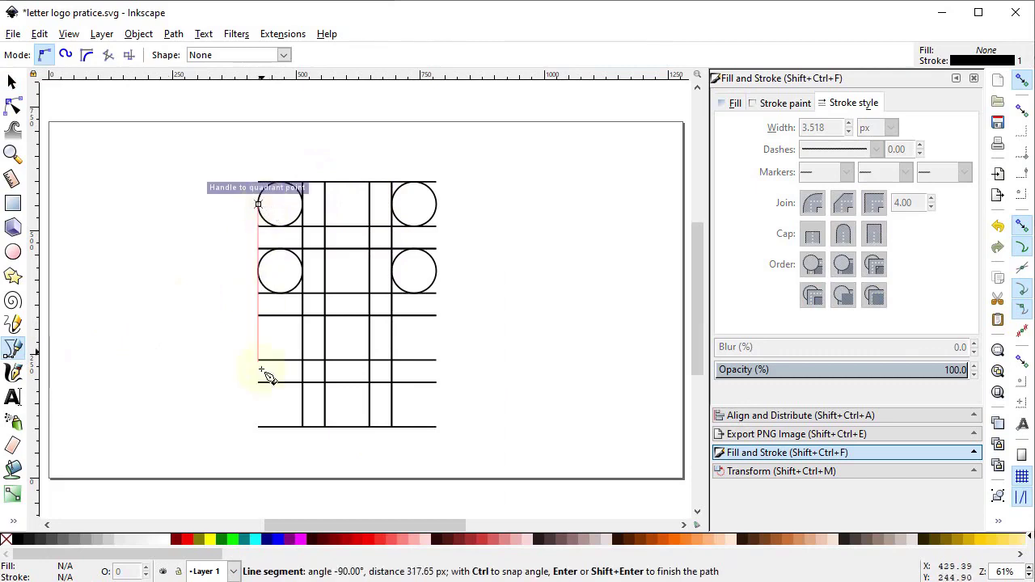
pyautogui.click(259, 427)
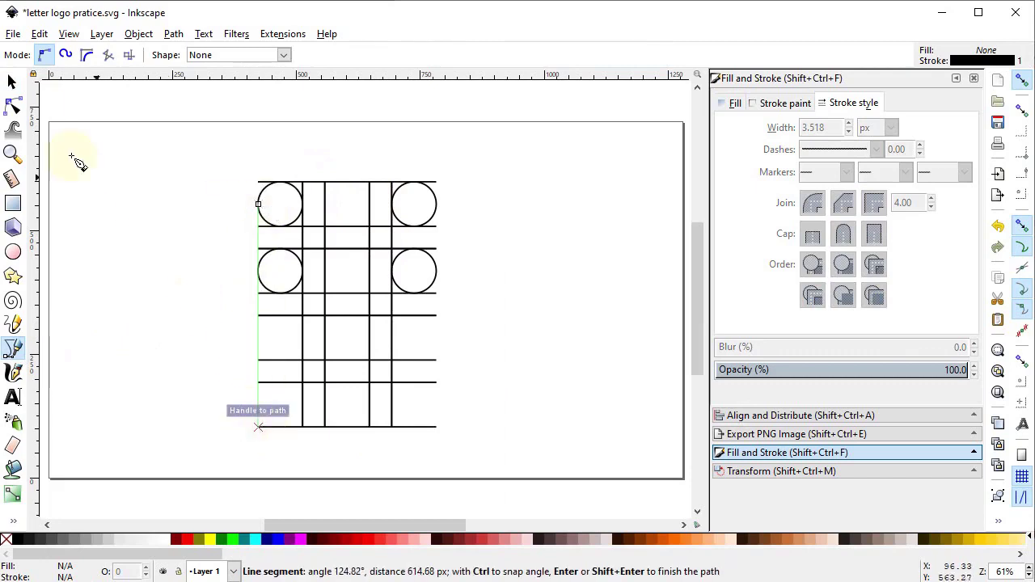
pyautogui.click(18, 85)
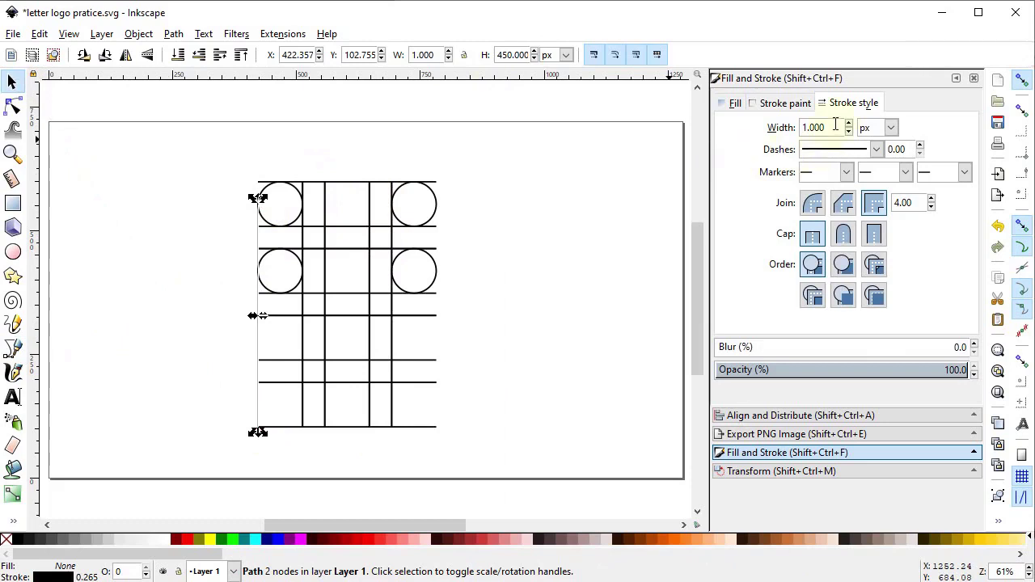
pyautogui.press('Return')
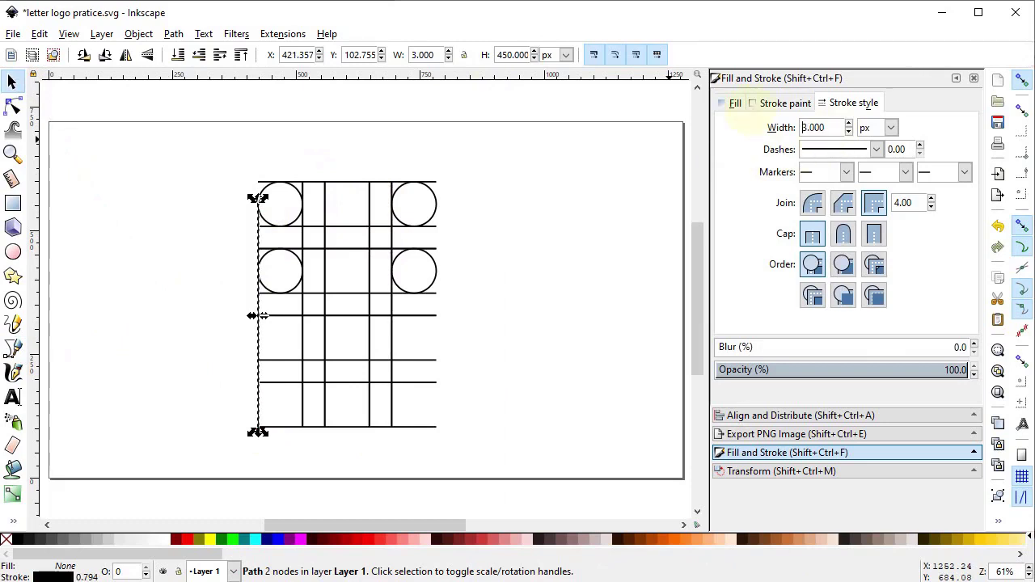
pyautogui.moveTo(259, 197); pyautogui.dragTo(254, 179)
pyautogui.press('Escape')
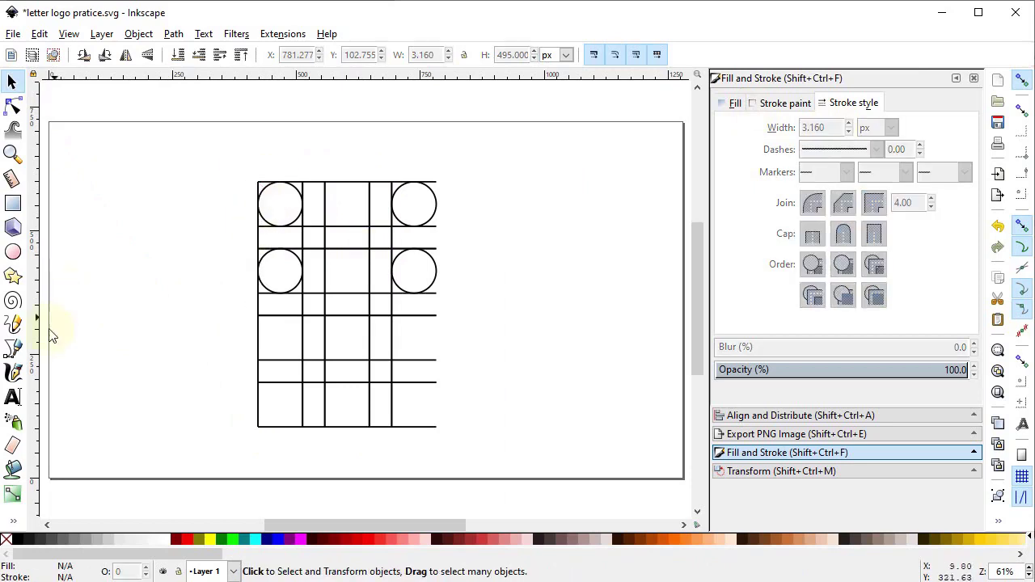
# Draw a vertical line along the grid's right edge from the top line to the bottom line and set its stroke width to 3 px
pyautogui.click(16, 348)
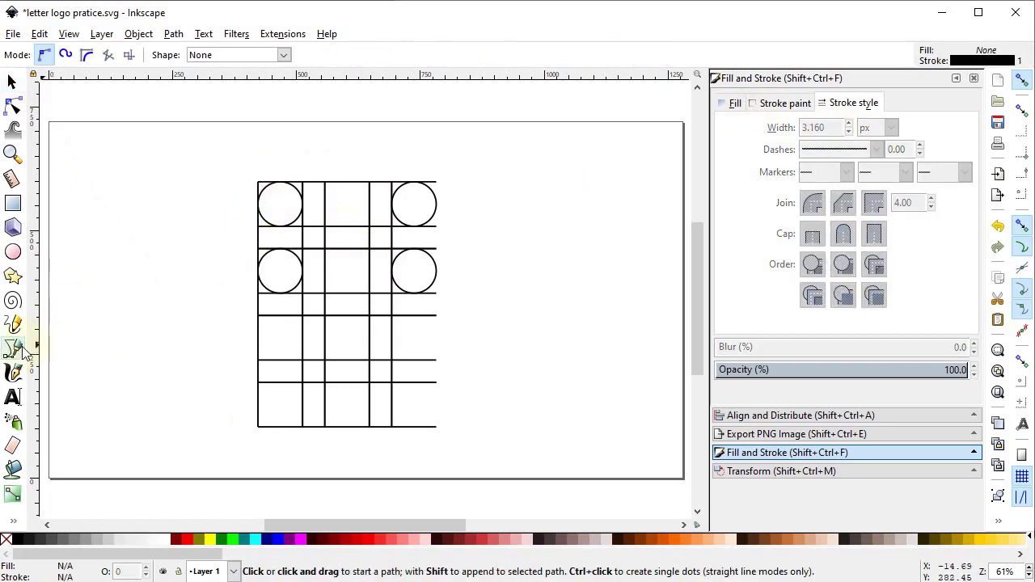
pyautogui.click(437, 182)
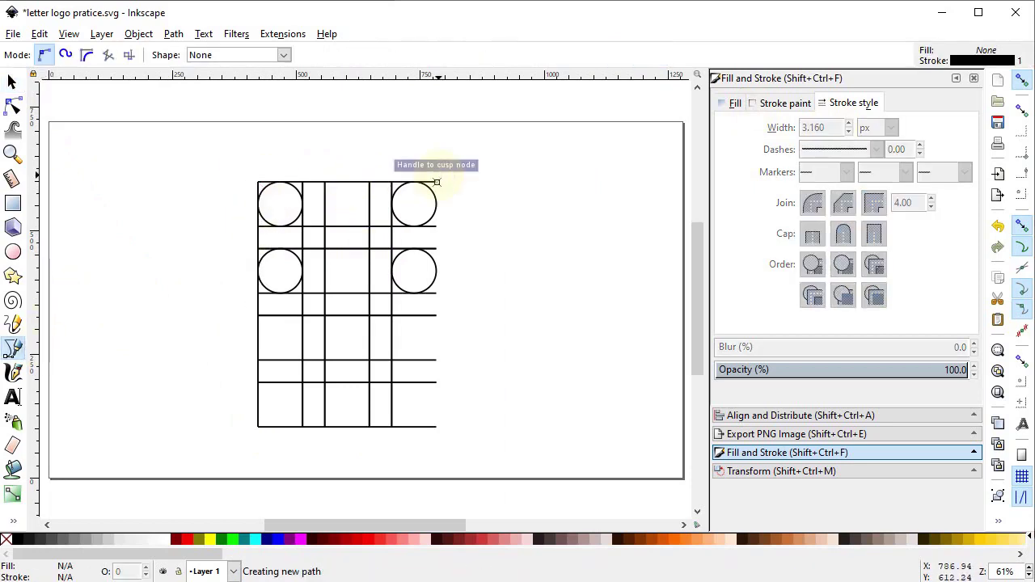
pyautogui.click(437, 426)
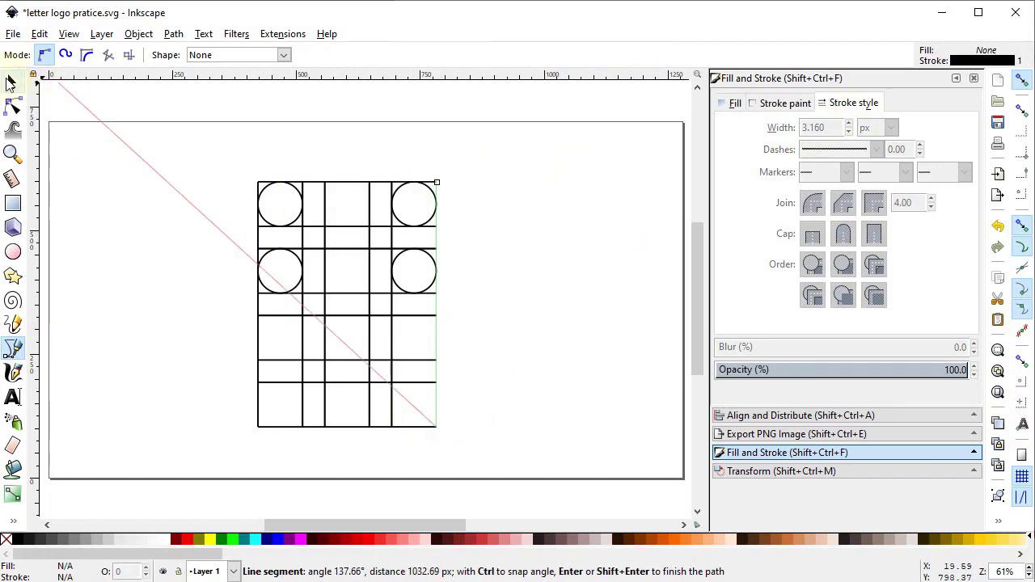
pyautogui.click(12, 81)
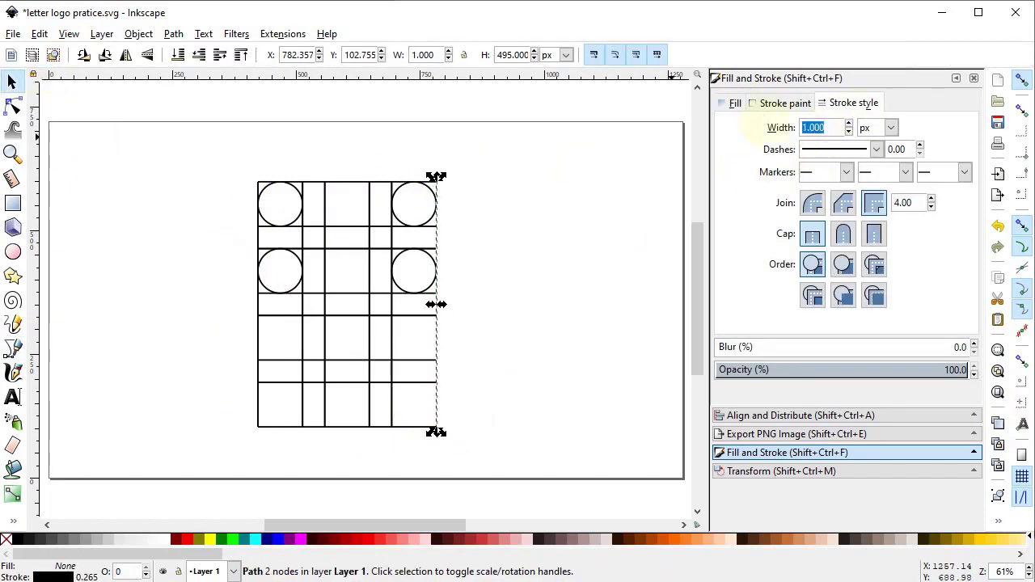
pyautogui.press('Return')
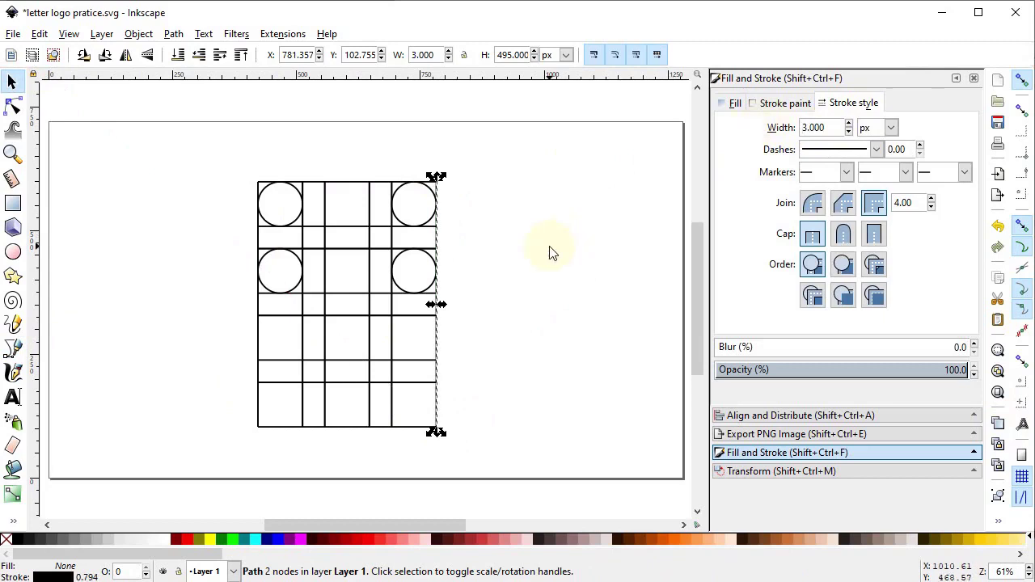
# Draw three concentric circles with radii of 45, 90 and 180 px, snapped to the grid intersections in the lower part of the grid
pyautogui.click(13, 252)
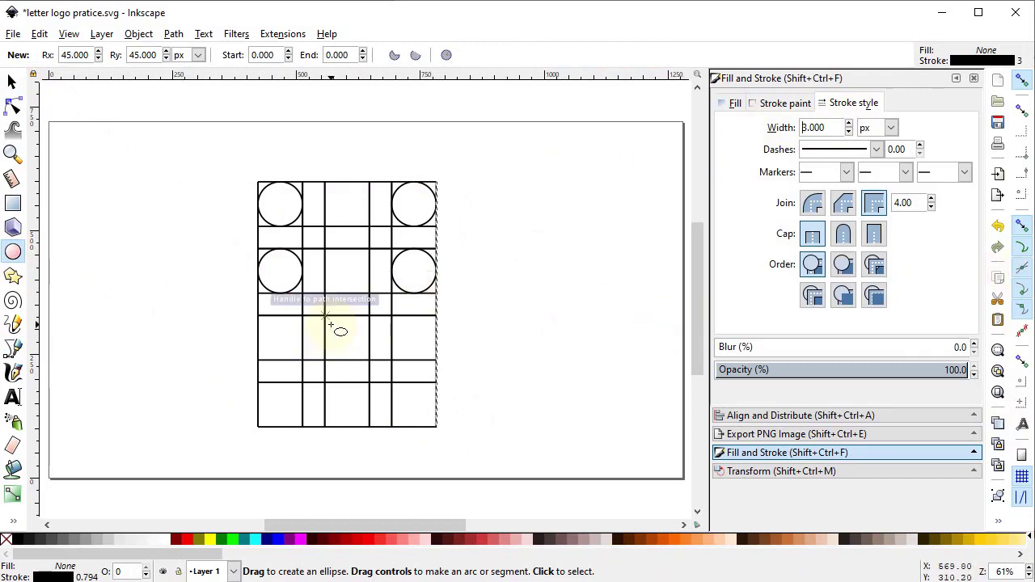
pyautogui.moveTo(327, 319); pyautogui.dragTo(369, 362)
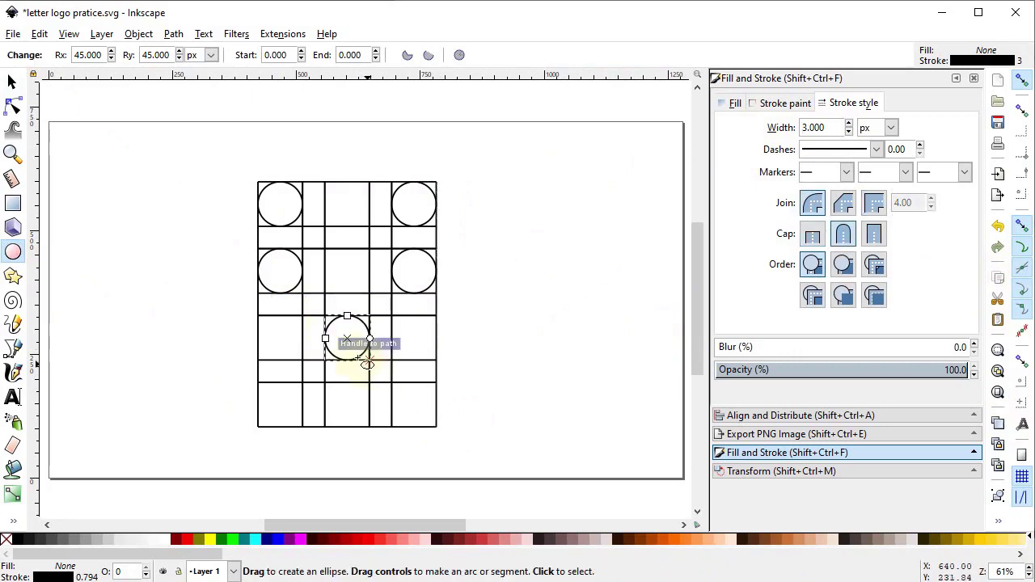
pyautogui.press('ctrl')
pyautogui.moveTo(305, 295); pyautogui.dragTo(392, 384)
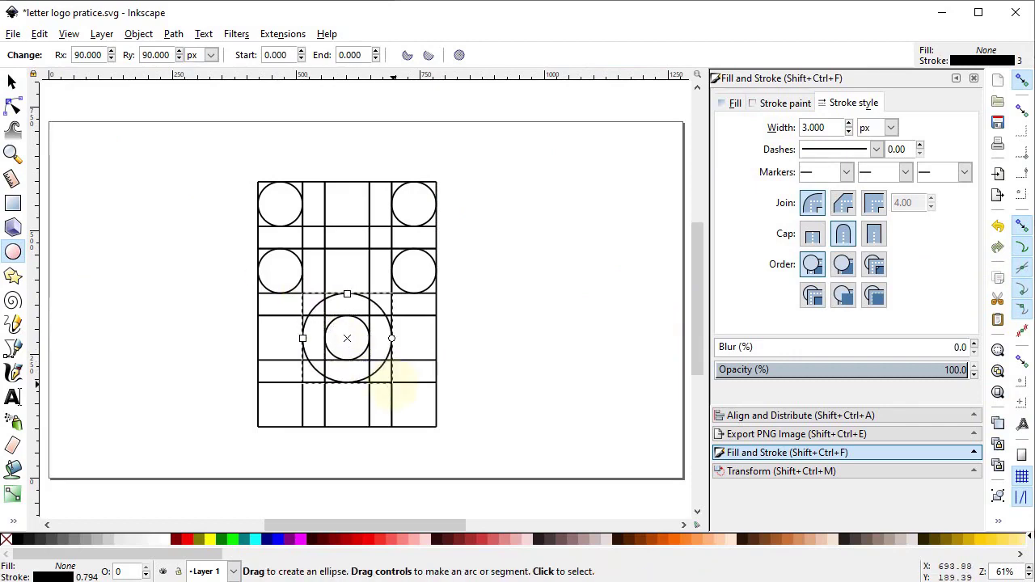
pyautogui.press('ctrl')
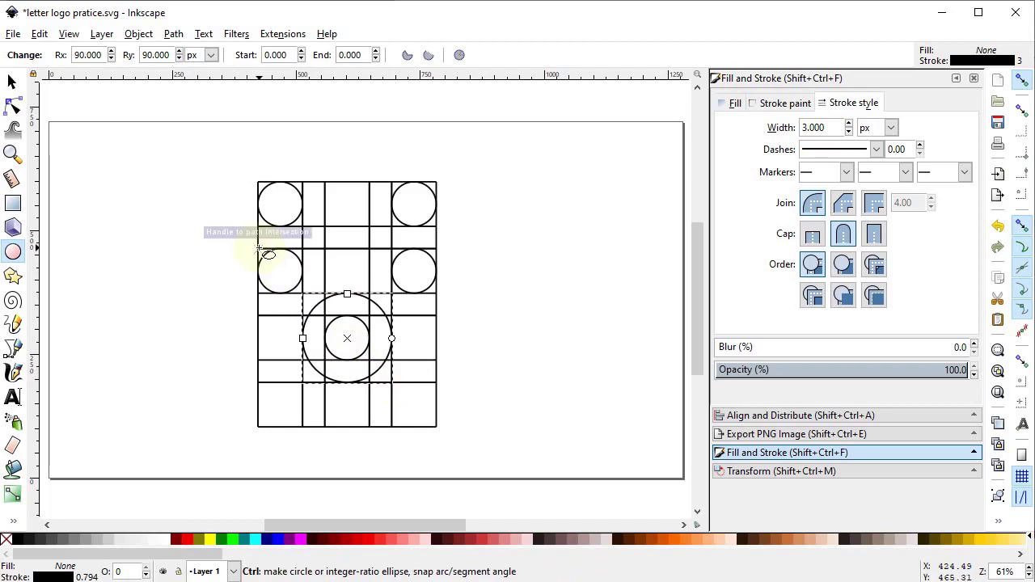
pyautogui.moveTo(259, 249); pyautogui.dragTo(434, 426)
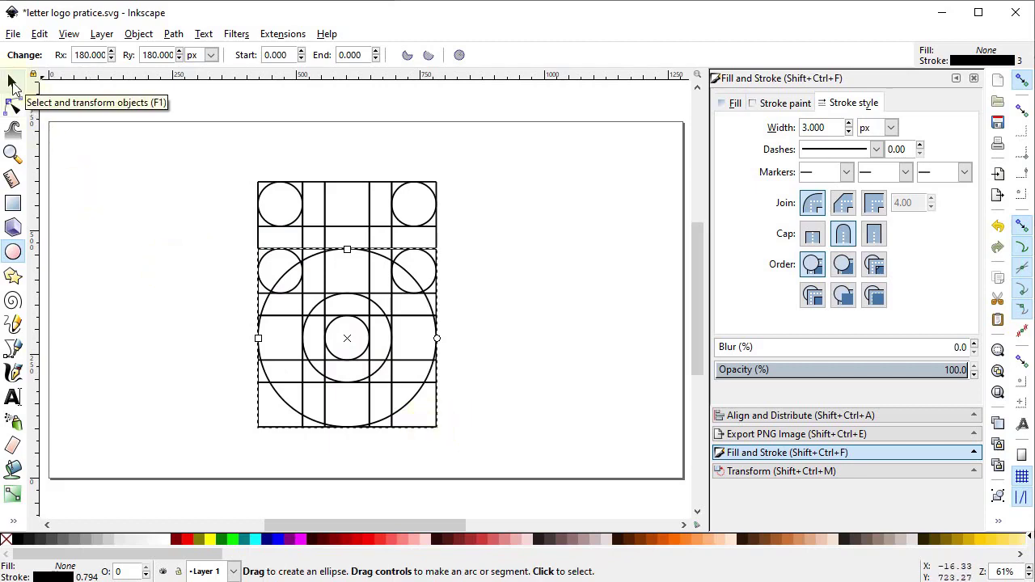
# Select all the grid lines and circles and combine them into a single path
pyautogui.click(13, 83)
pyautogui.moveTo(508, 138); pyautogui.dragTo(180, 495)
pyautogui.click(173, 34)
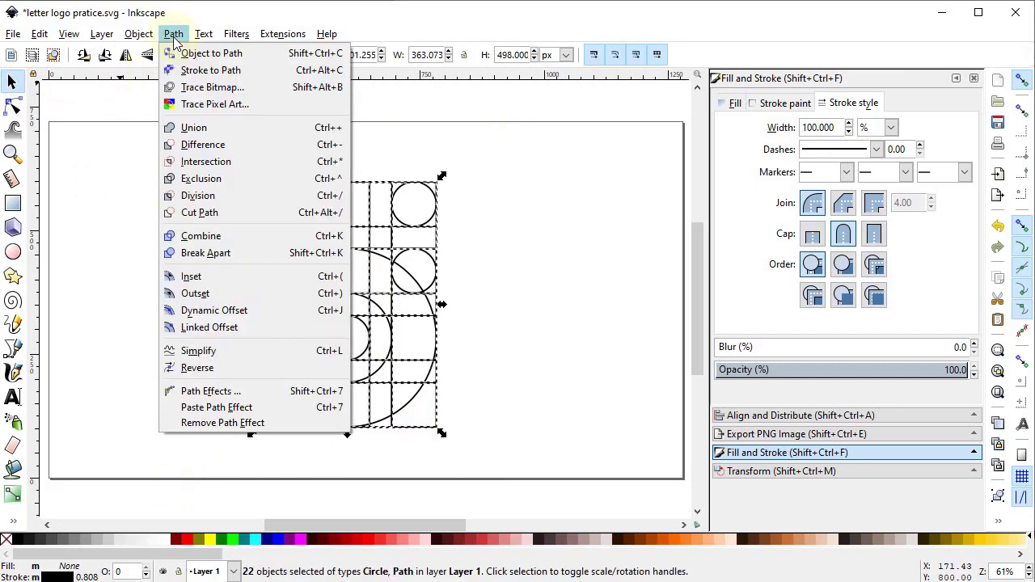
pyautogui.click(214, 236)
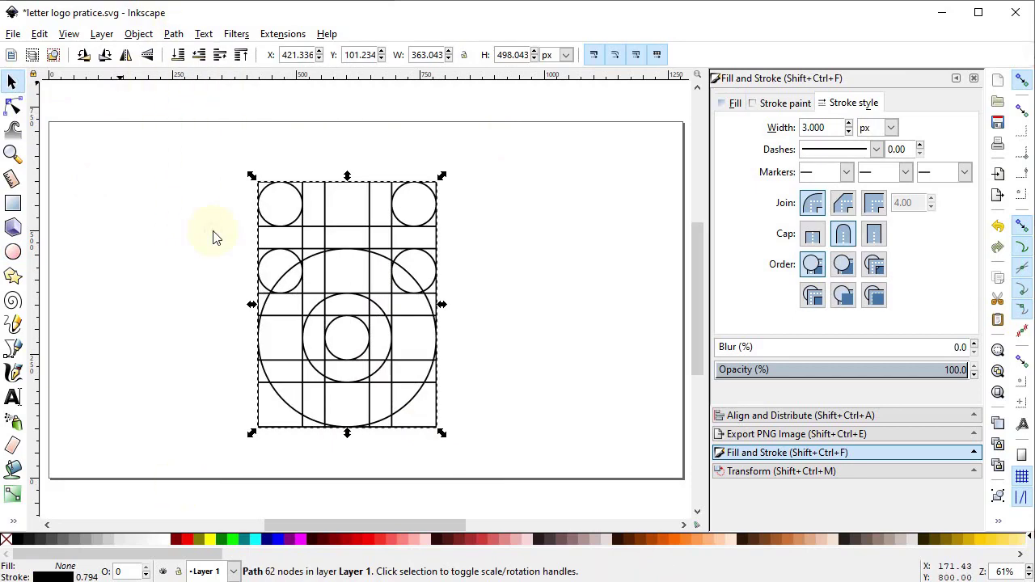
# Draw a rectangle about 473 by 625 px around the grid, fill it red, and lower it behind the grid
pyautogui.click(12, 203)
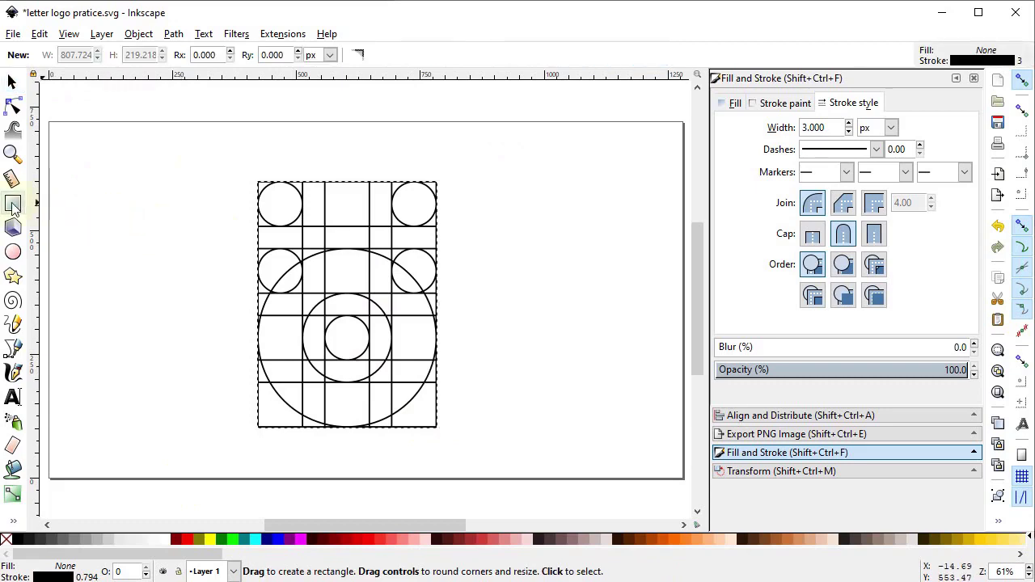
pyautogui.moveTo(235, 149); pyautogui.dragTo(470, 459)
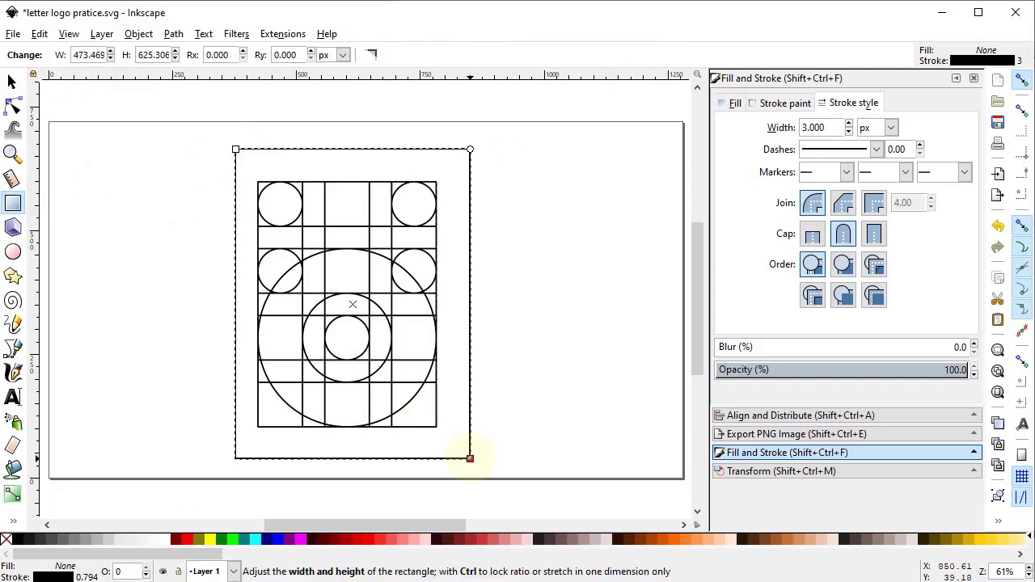
pyautogui.click(385, 541)
pyautogui.press('s')
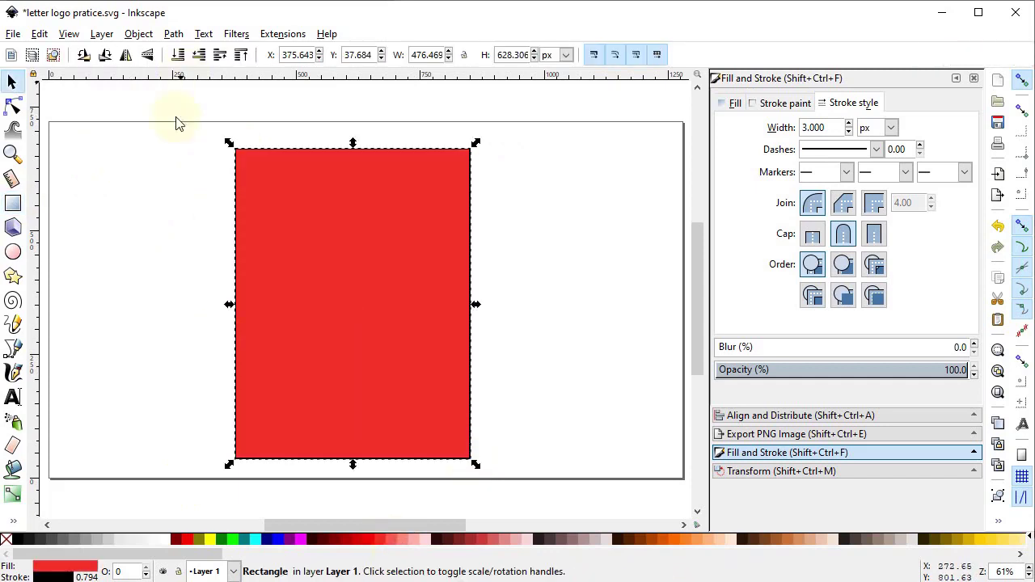
pyautogui.click(176, 54)
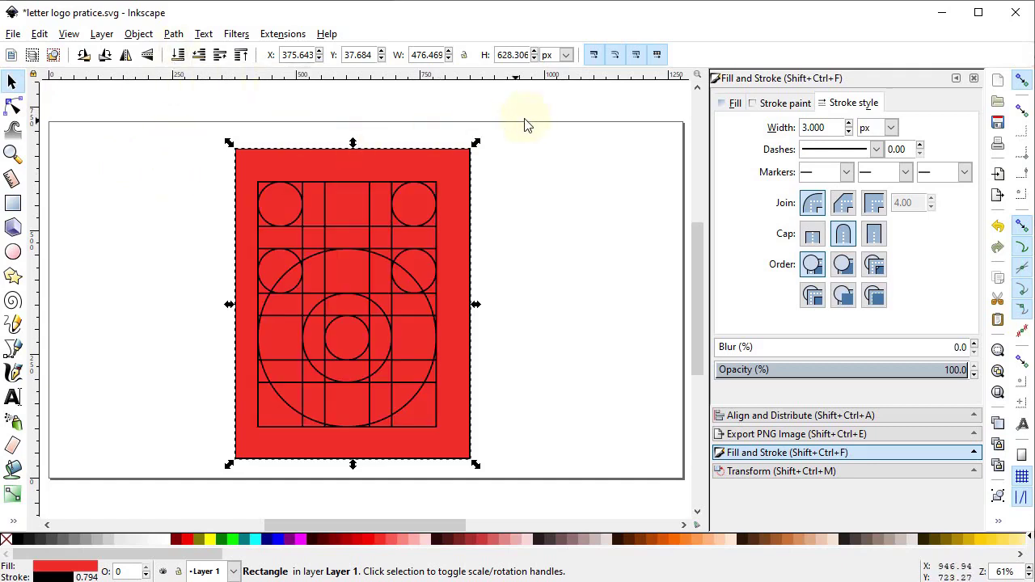
# Divide the red rectangle into separate pieces with the combined grid path using Division, and clear the selection
pyautogui.moveTo(530, 121); pyautogui.dragTo(197, 485)
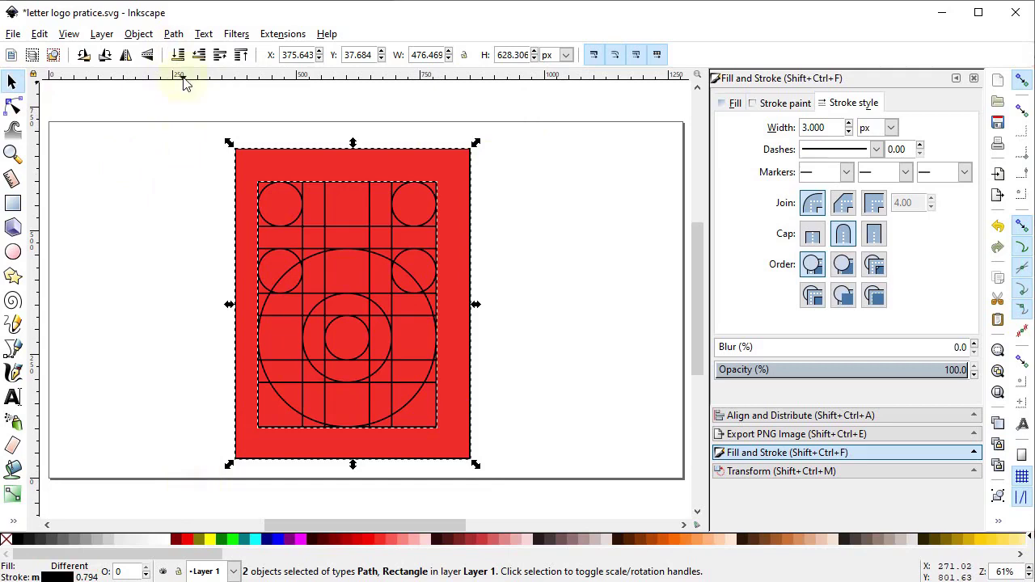
pyautogui.click(173, 34)
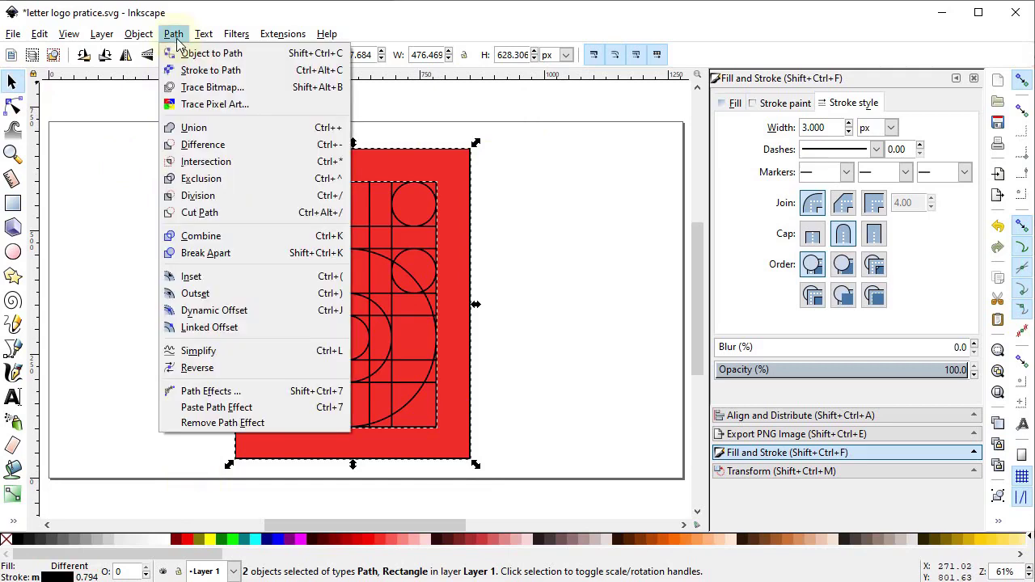
pyautogui.click(226, 200)
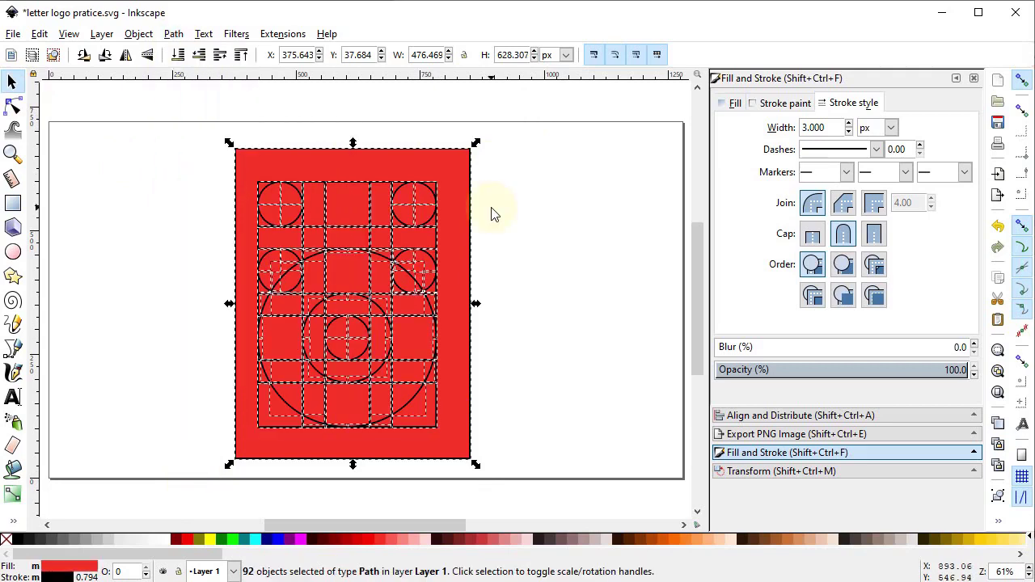
pyautogui.press('Escape')
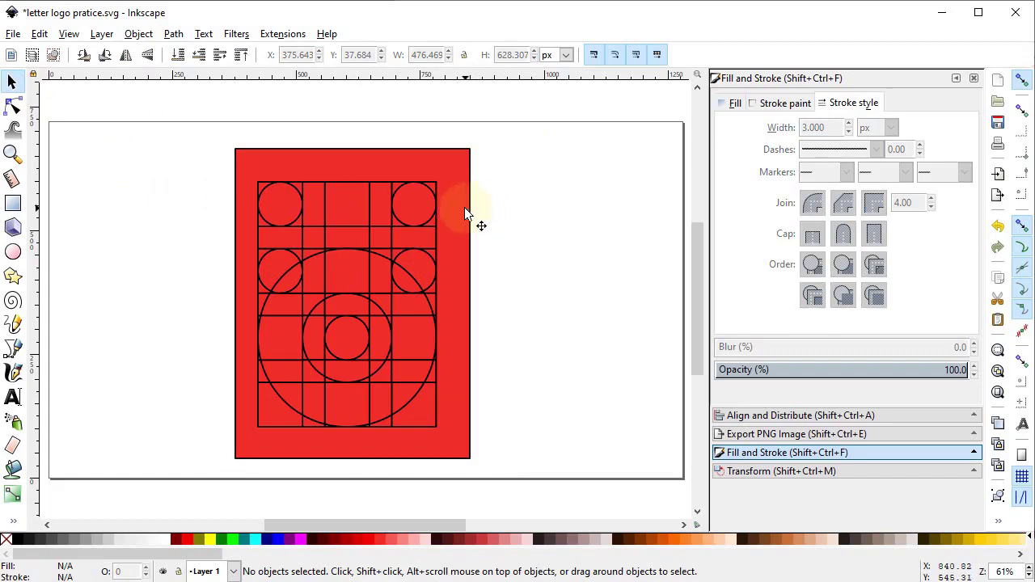
# Delete the outer red frame and the pieces that form the gap between the T and U shapes
pyautogui.click(465, 213)
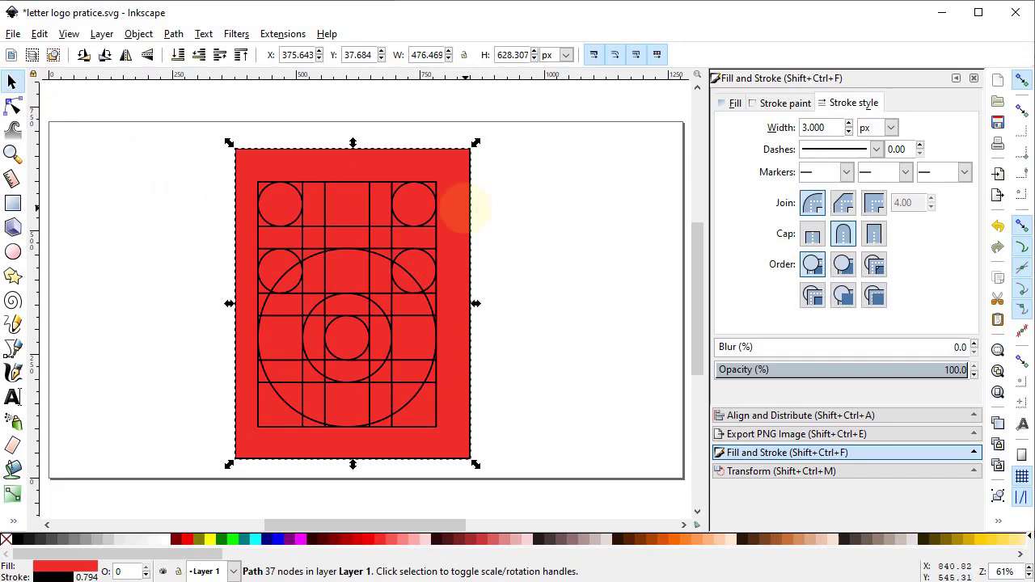
pyautogui.press('Delete')
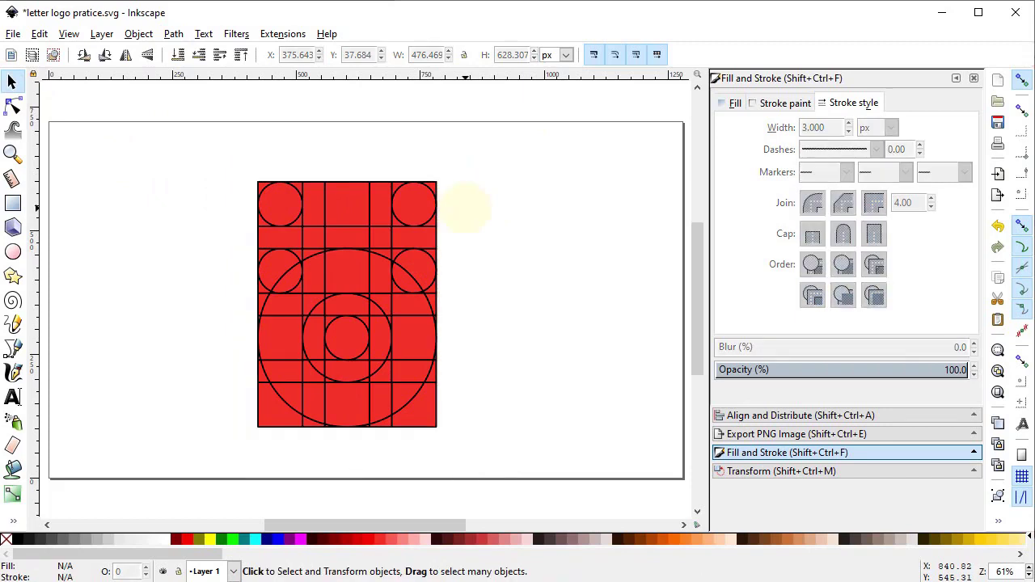
pyautogui.click(437, 242)
pyautogui.press('Delete')
pyautogui.press('Delete')
pyautogui.moveTo(383, 251)
pyautogui.mouseDown()
pyautogui.moveTo(363, 367)
pyautogui.moveTo(315, 348)
pyautogui.moveTo(301, 254)
pyautogui.moveTo(363, 343)
pyautogui.moveTo(380, 253)
pyautogui.mouseUp()
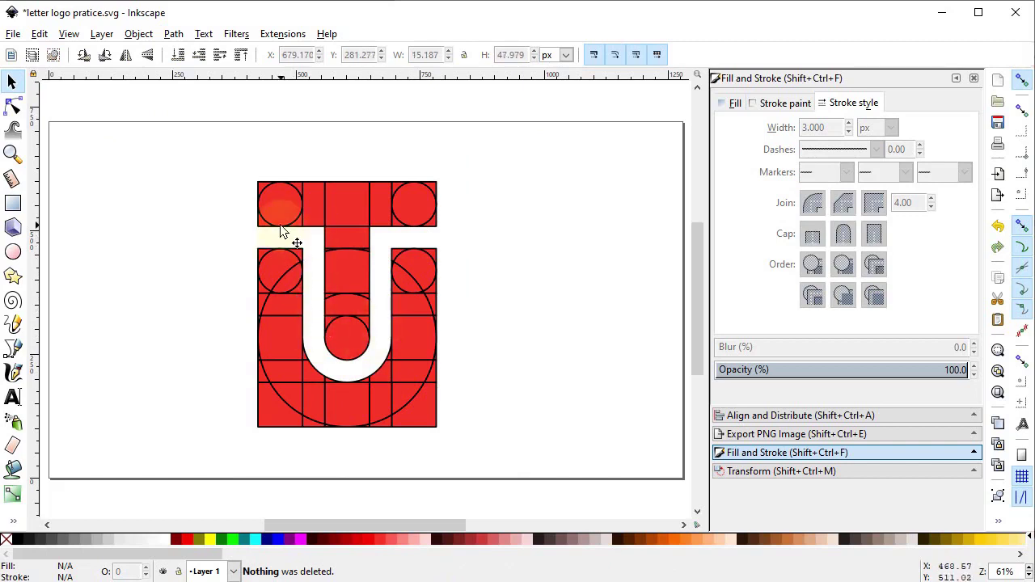
# Delete the pieces outside the large circle at the U's base and the corner pieces around the U's upper-left end
pyautogui.moveTo(254, 450); pyautogui.dragTo(439, 381)
pyautogui.press('Delete')
pyautogui.moveTo(203, 432); pyautogui.dragTo(289, 346)
pyautogui.moveTo(226, 381); pyautogui.dragTo(289, 329)
pyautogui.press('Delete')
pyautogui.click(259, 252)
pyautogui.press('Delete')
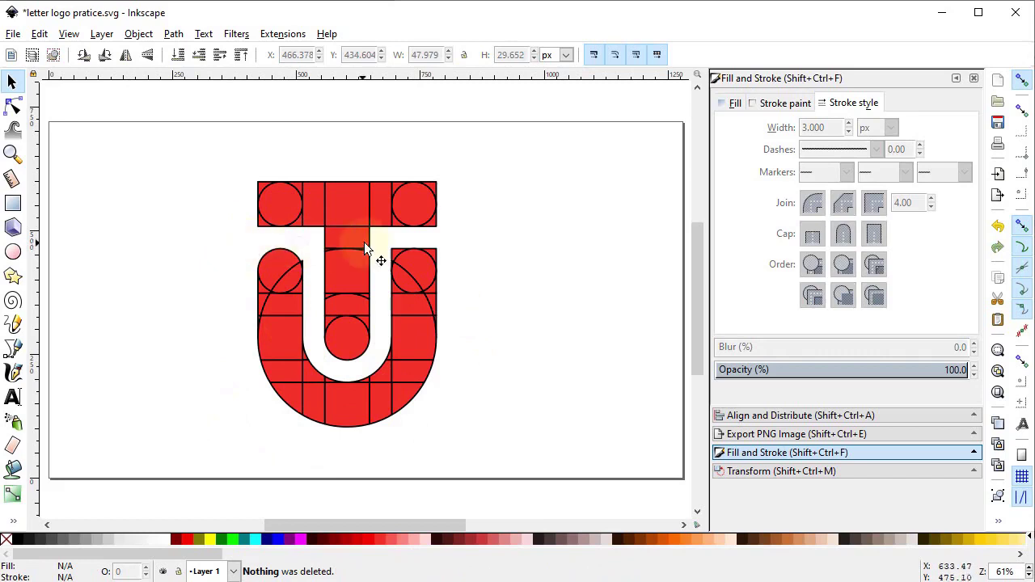
# Delete the corner pieces around the U's upper-right end and both ends of the T's crossbar to round them off
pyautogui.moveTo(450, 246); pyautogui.dragTo(384, 291)
pyautogui.press('Delete')
pyautogui.moveTo(242, 166); pyautogui.dragTo(291, 235)
pyautogui.press('Delete')
pyautogui.moveTo(469, 164); pyautogui.dragTo(413, 244)
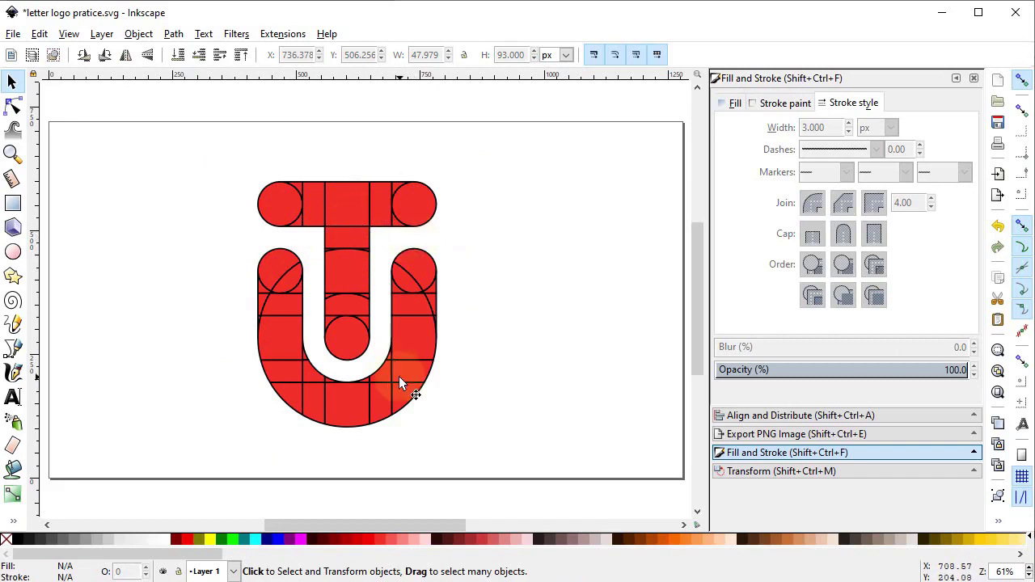
# Merge all remaining pieces into one shape with Union and remove its stroke
pyautogui.moveTo(475, 159); pyautogui.dragTo(204, 457)
pyautogui.click(173, 33)
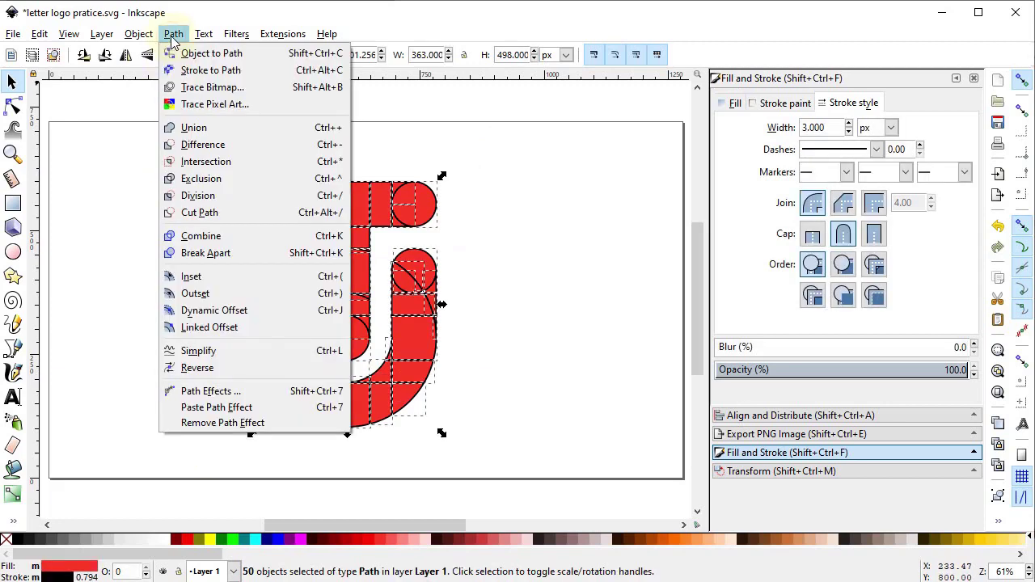
pyautogui.click(199, 127)
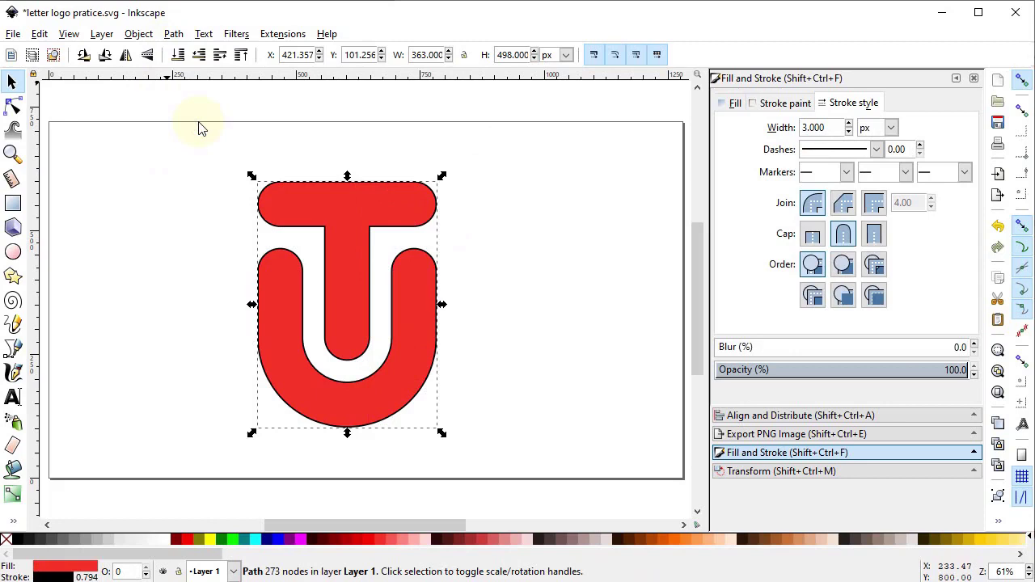
pyautogui.keyDown('shift'); pyautogui.click(7, 540); pyautogui.keyUp('shift')
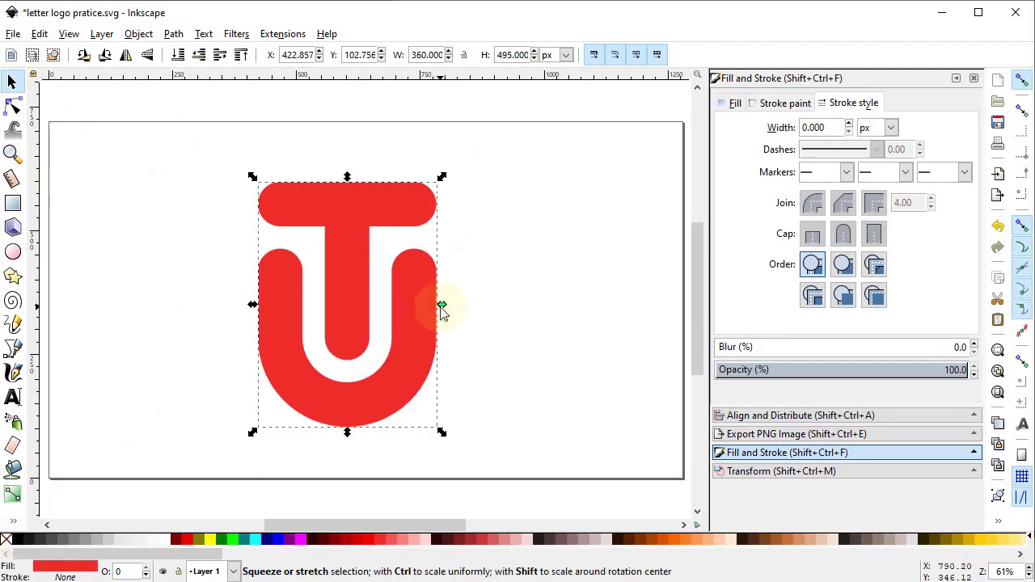
# Scale the TU mark proportionally down to about 127 by 174 px and place it on the left part of the page
pyautogui.moveTo(423, 307); pyautogui.dragTo(347, 317)
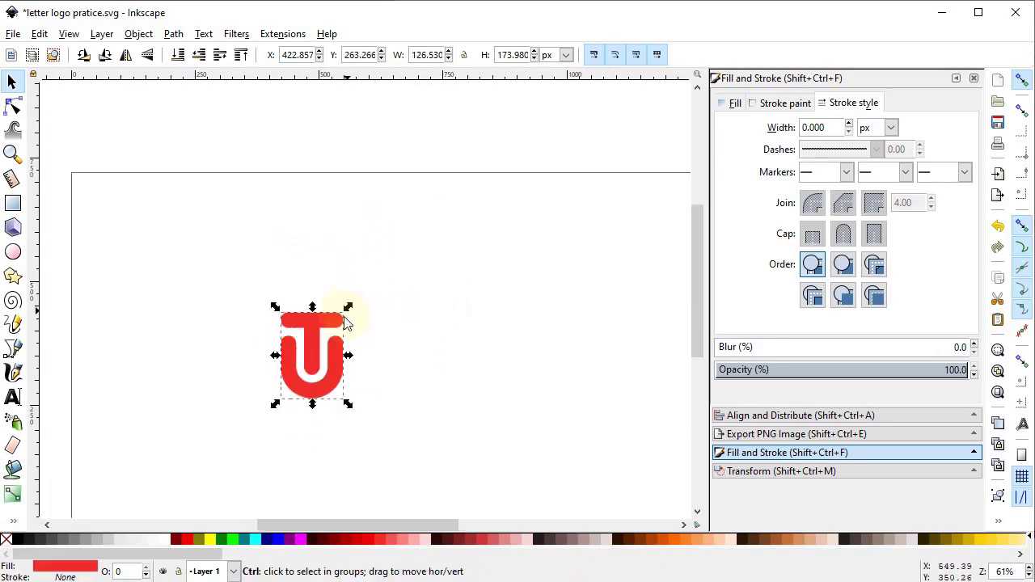
pyautogui.click(997, 393)
pyautogui.press('Escape')
# Add the text "TOPUPZ" to the right of the TU mark
pyautogui.click(12, 396)
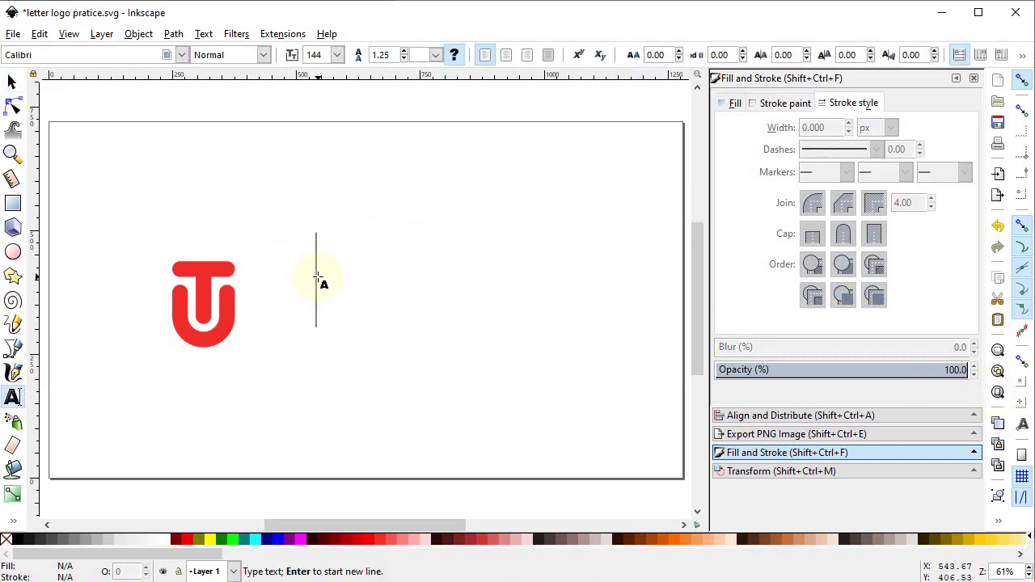
pyautogui.click(318, 278)
pyautogui.write('T')
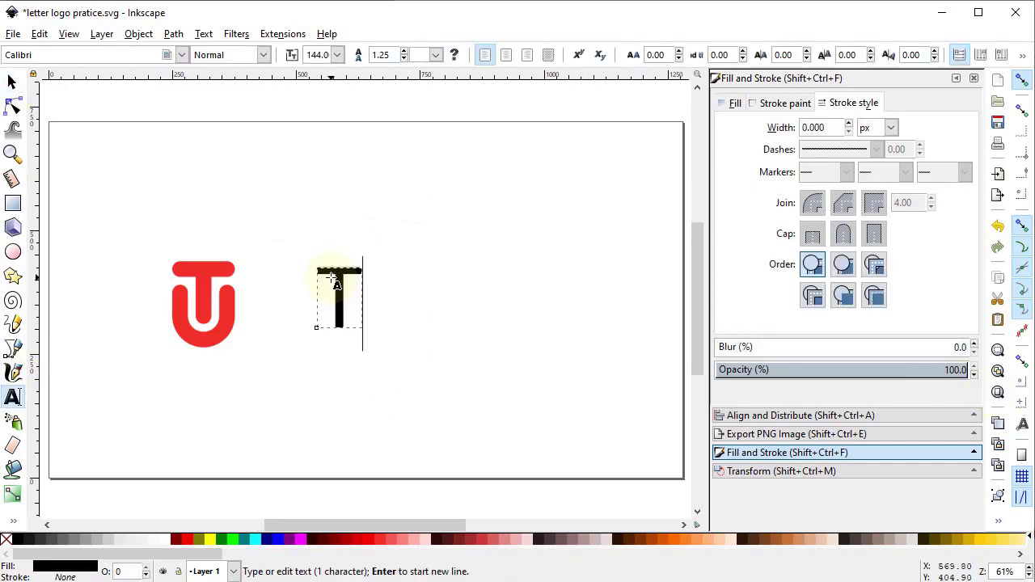
pyautogui.write('OPUPZ')
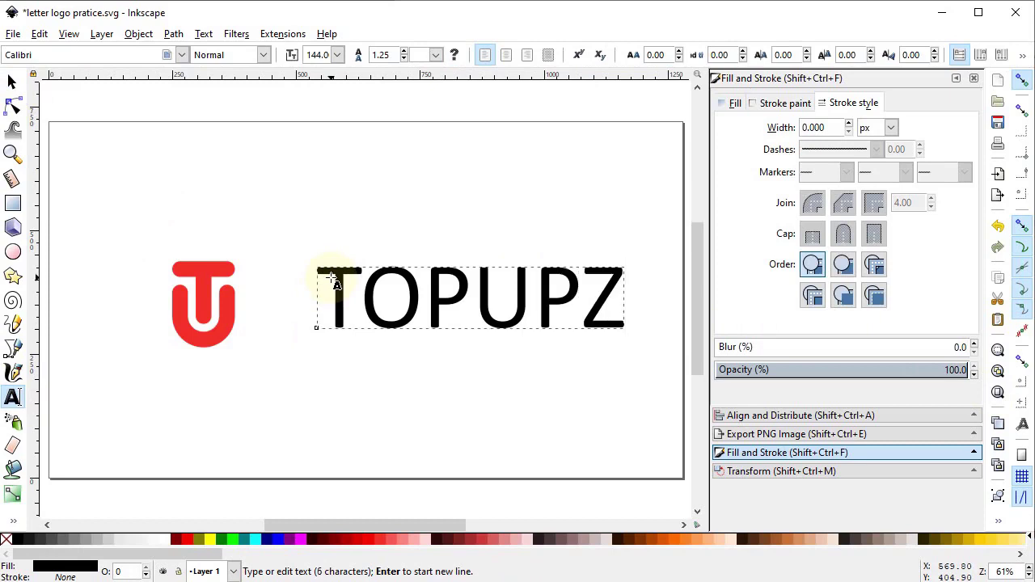
# Change the font of the whole TOPUPZ text to Tw Cen MT in Bold
pyautogui.hotkey('ctrl', 'a')
pyautogui.write('W')
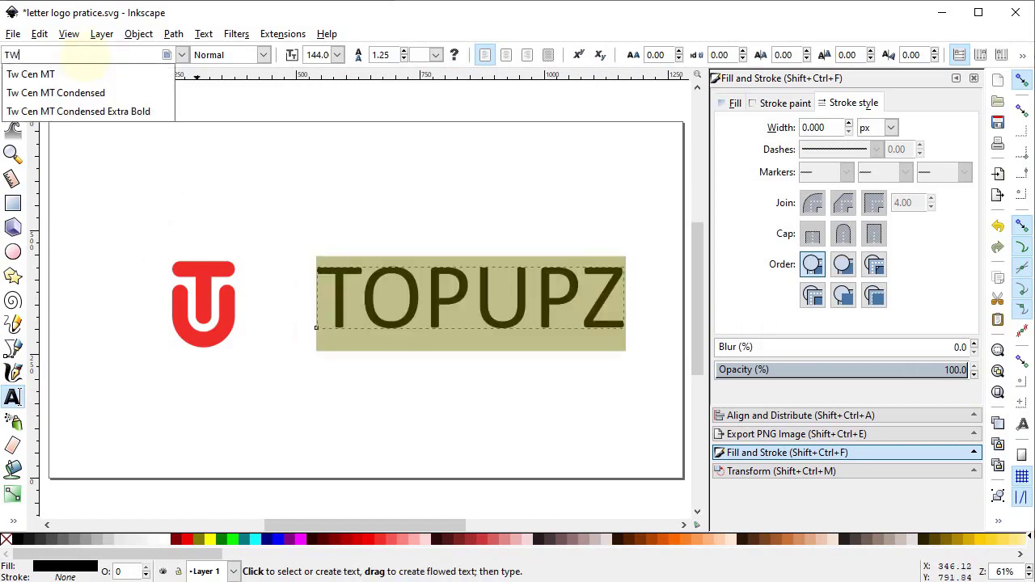
pyautogui.click(65, 74)
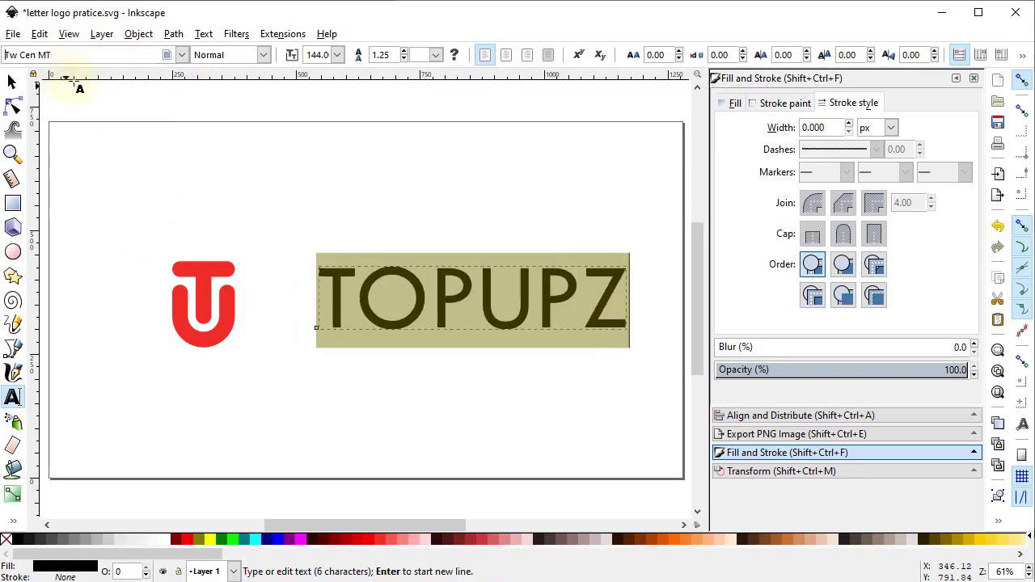
pyautogui.click(263, 54)
pyautogui.click(242, 110)
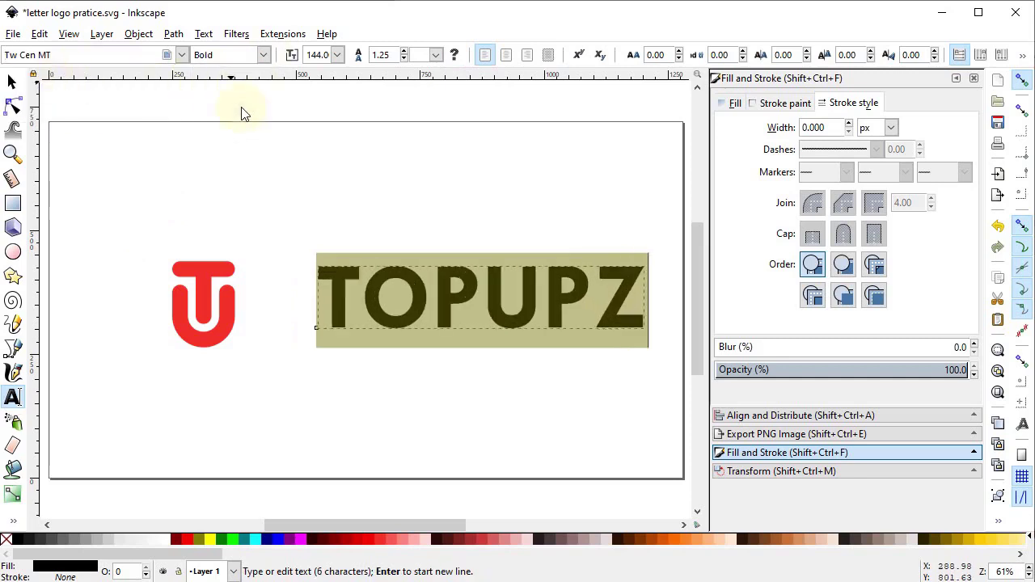
# Move the TOPUPZ text close beside the TU mark and scale it proportionally to about 568 by 109 px
pyautogui.click(12, 81)
pyautogui.moveTo(656, 305); pyautogui.dragTo(589, 306)
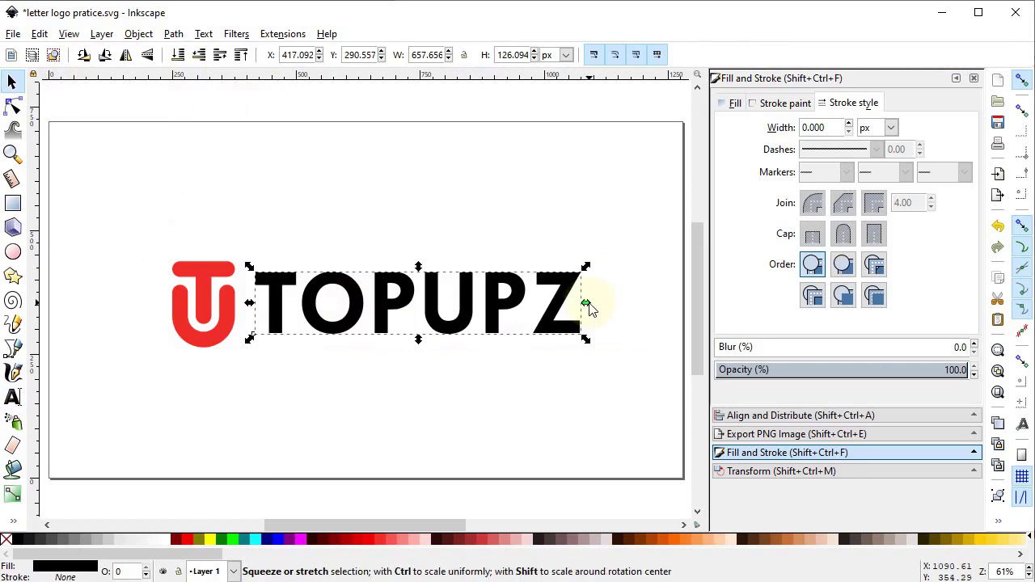
pyautogui.press('ctrl')
pyautogui.moveTo(588, 306); pyautogui.dragTo(508, 318)
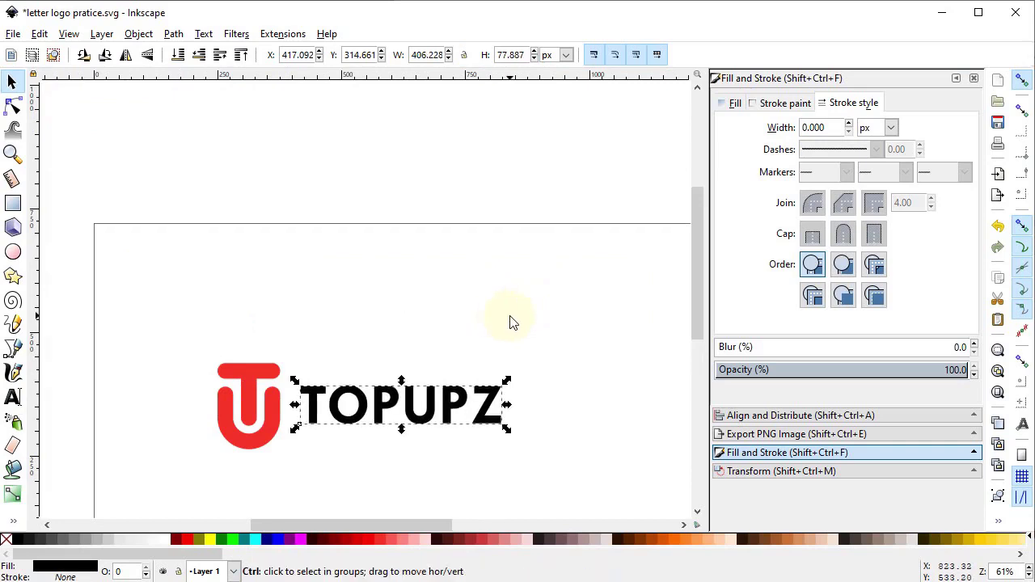
pyautogui.click(997, 394)
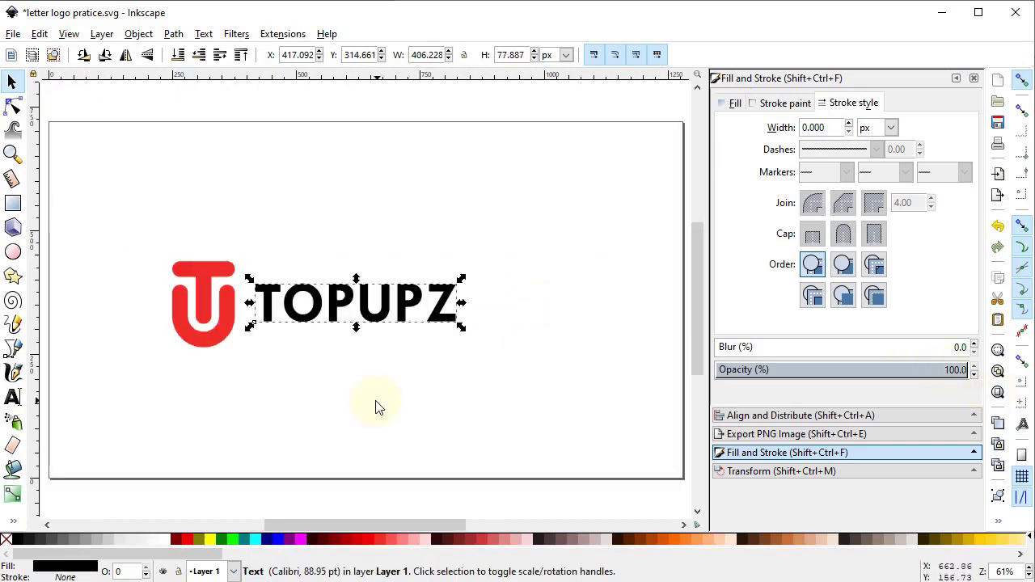
pyautogui.press('ctrl')
pyautogui.moveTo(462, 304); pyautogui.dragTo(540, 309)
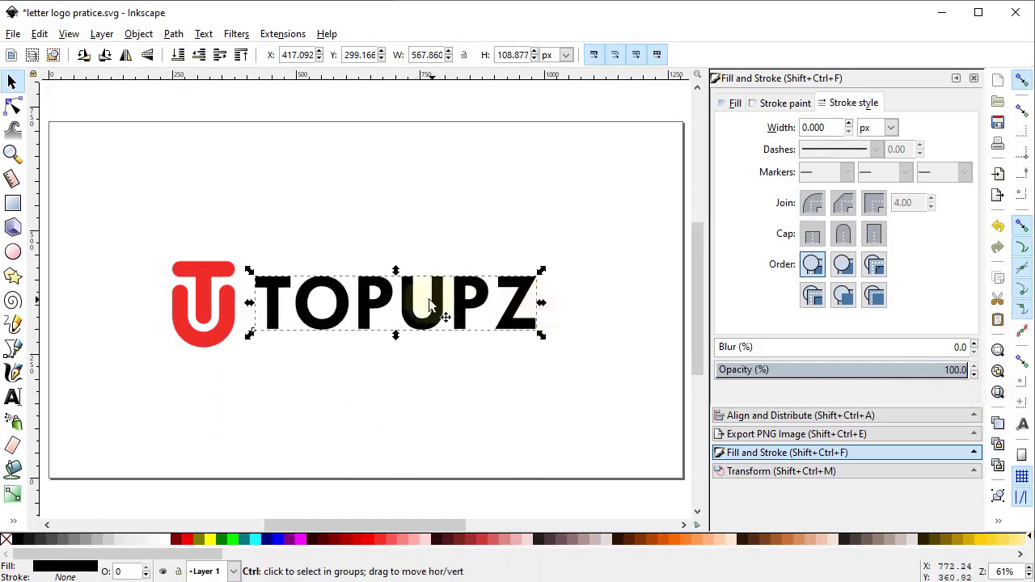
pyautogui.moveTo(412, 312); pyautogui.dragTo(408, 312)
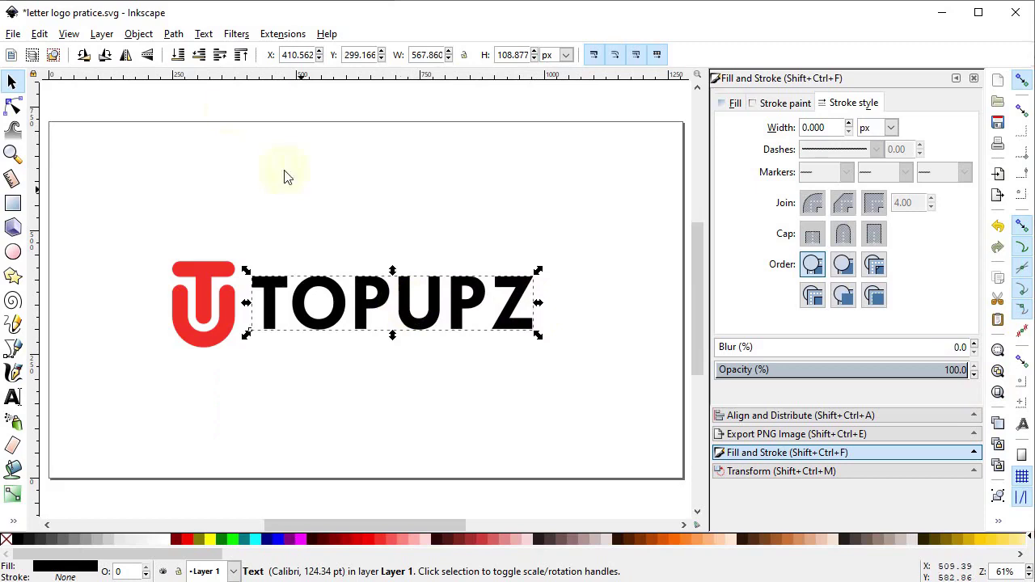
# Convert the TOPUPZ text to paths and ungroup it into separate letters
pyautogui.click(173, 33)
pyautogui.click(186, 52)
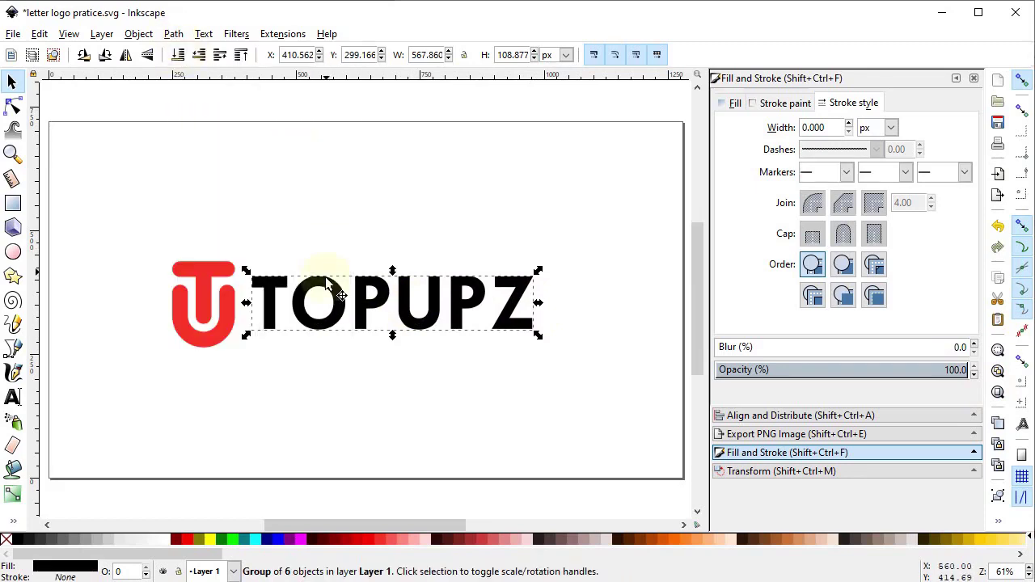
pyautogui.rightClick(336, 322)
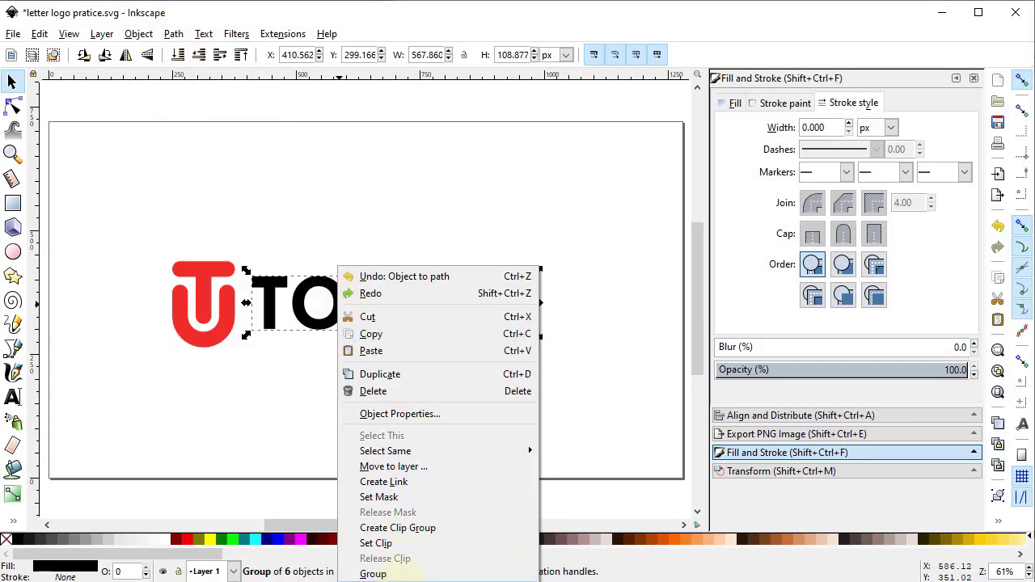
pyautogui.click(404, 573)
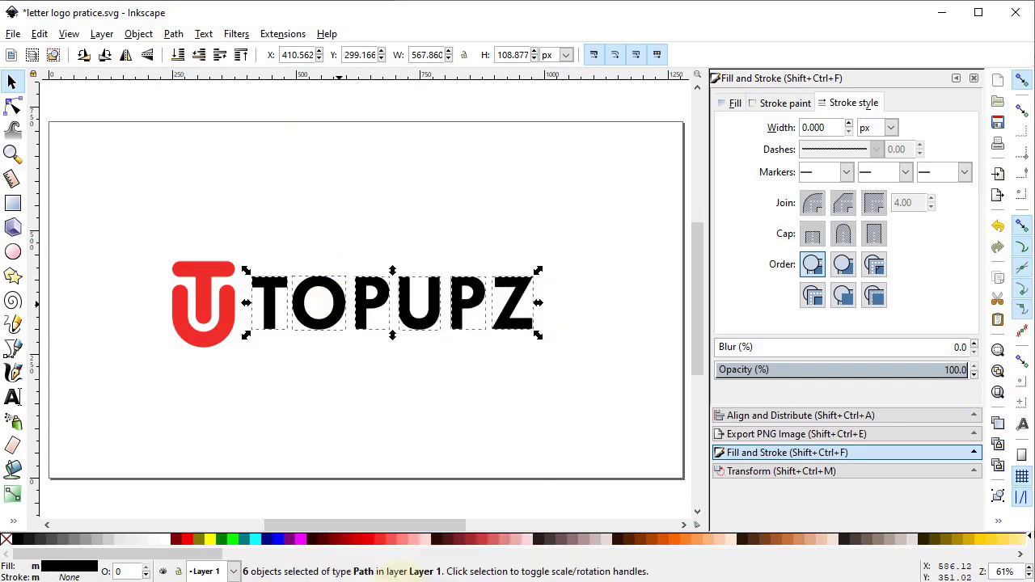
pyautogui.click(349, 437)
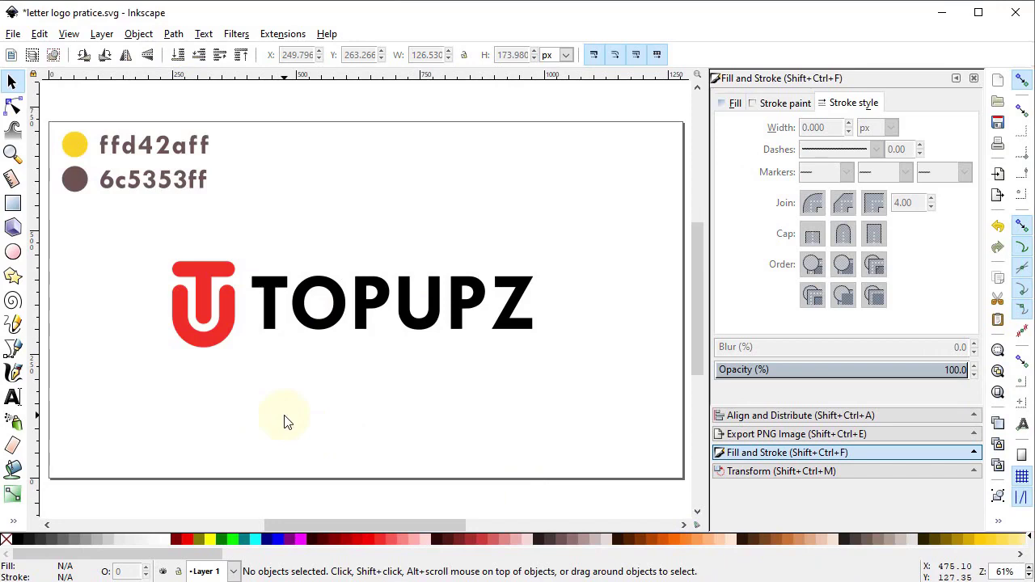
# Fill the TU mark with the yellow ffd42aff sampled from the reference swatch using the Dropper
pyautogui.click(212, 346)
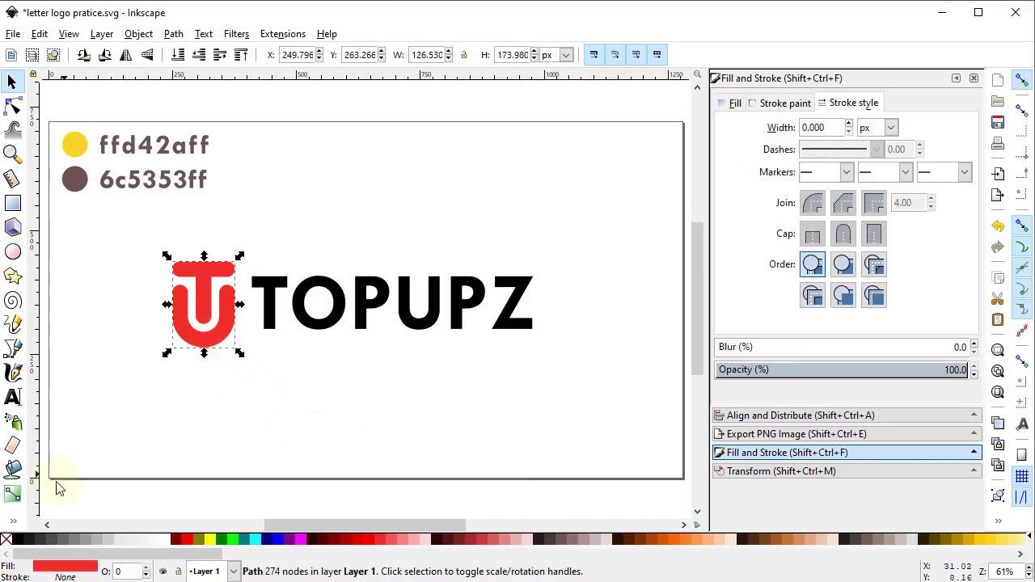
pyautogui.click(13, 521)
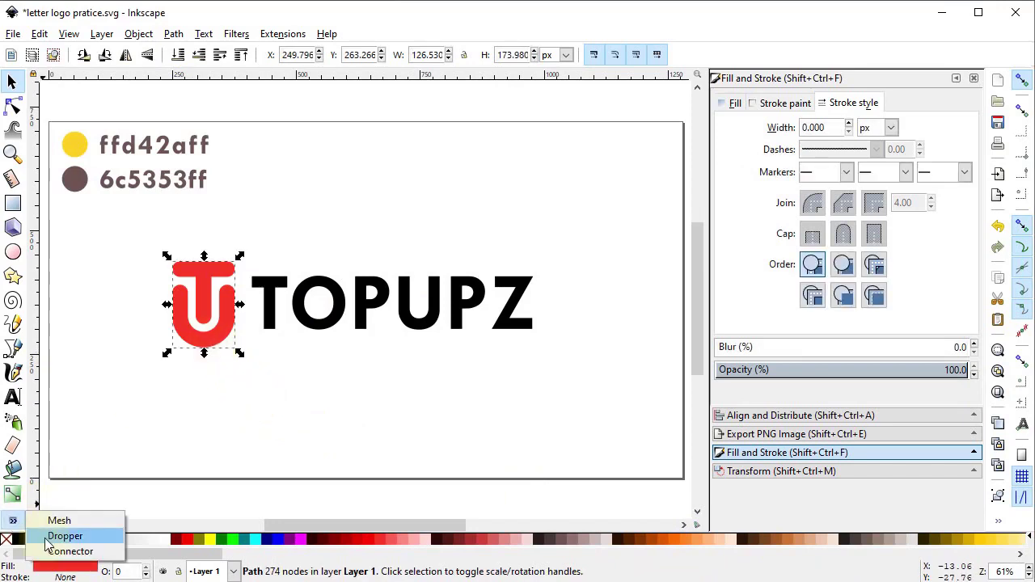
pyautogui.click(47, 539)
pyautogui.click(74, 144)
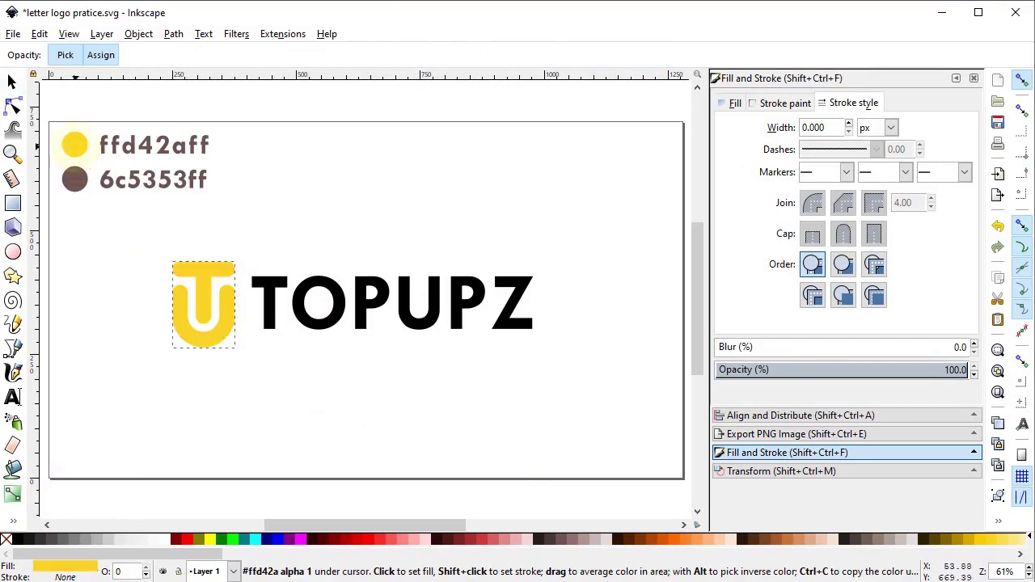
# Fill the letters UPZ of the brand text with the yellow ffd42aff sampled from the swatch
pyautogui.click(11, 81)
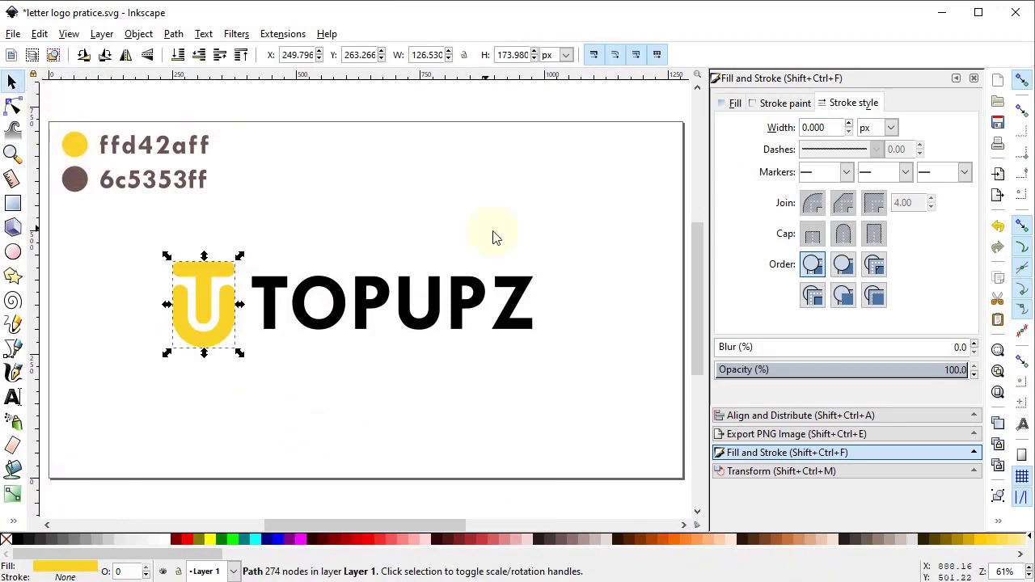
pyautogui.moveTo(566, 241); pyautogui.dragTo(385, 380)
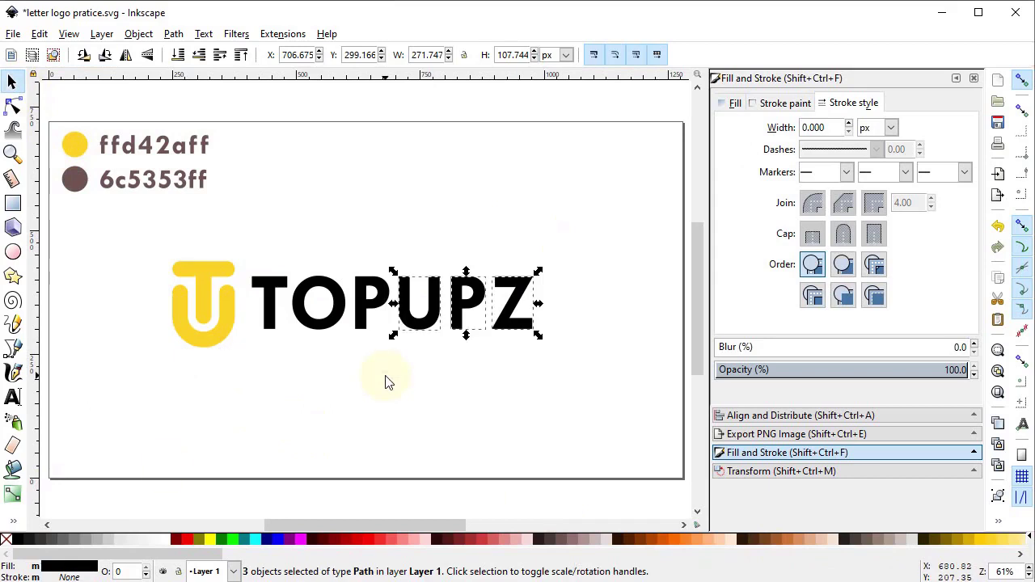
pyautogui.click(14, 521)
pyautogui.click(58, 534)
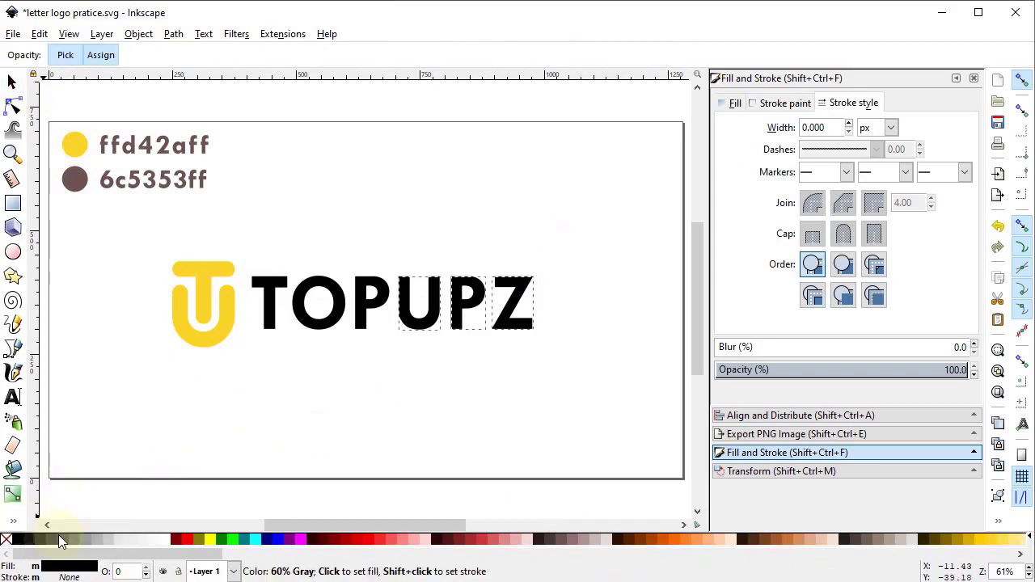
pyautogui.click(75, 144)
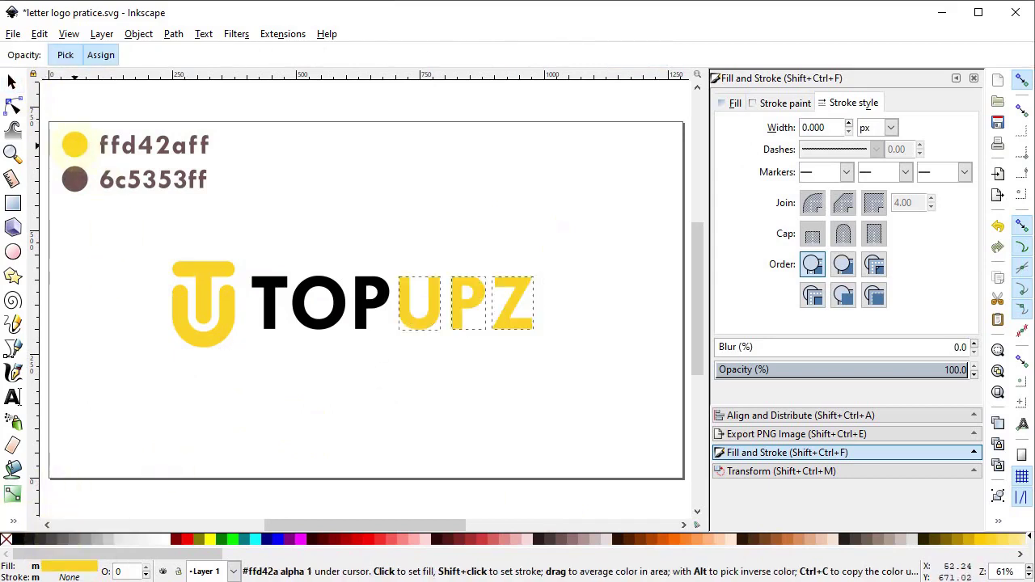
# Fill the letters TOP of the brand text with the brown 6c5353ff sampled from the swatch
pyautogui.click(16, 82)
pyautogui.moveTo(239, 245); pyautogui.dragTo(400, 349)
pyautogui.click(13, 520)
pyautogui.click(50, 536)
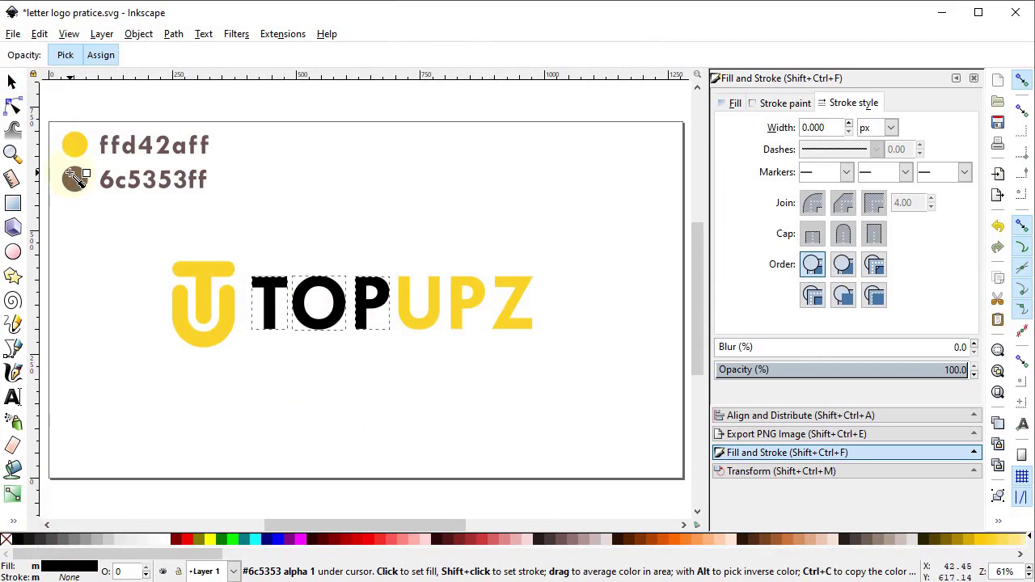
pyautogui.click(73, 178)
# Delete both colour swatches and their hex code labels from the page
pyautogui.click(11, 82)
pyautogui.moveTo(231, 123); pyautogui.dragTo(61, 223)
pyautogui.press('Delete')
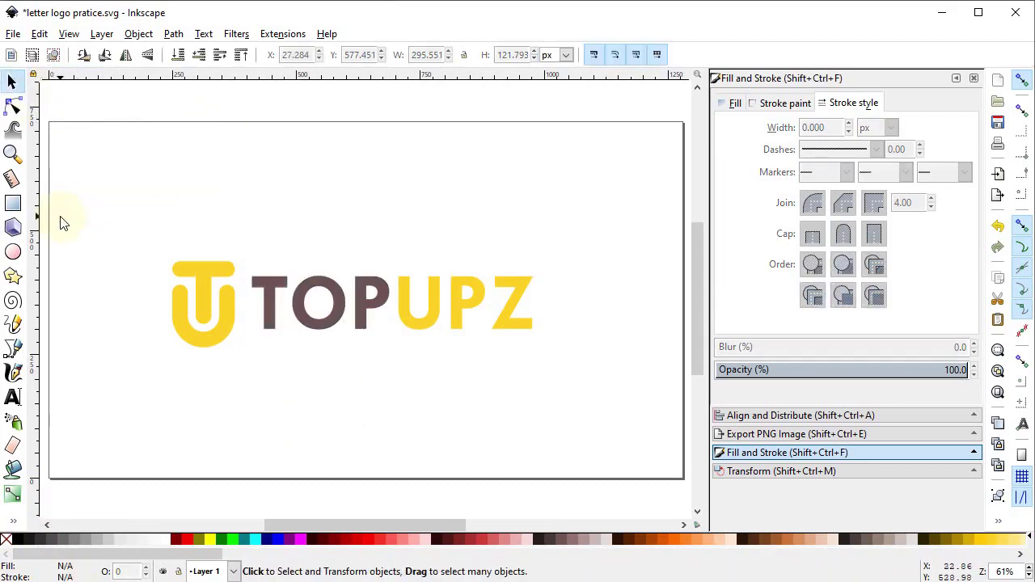